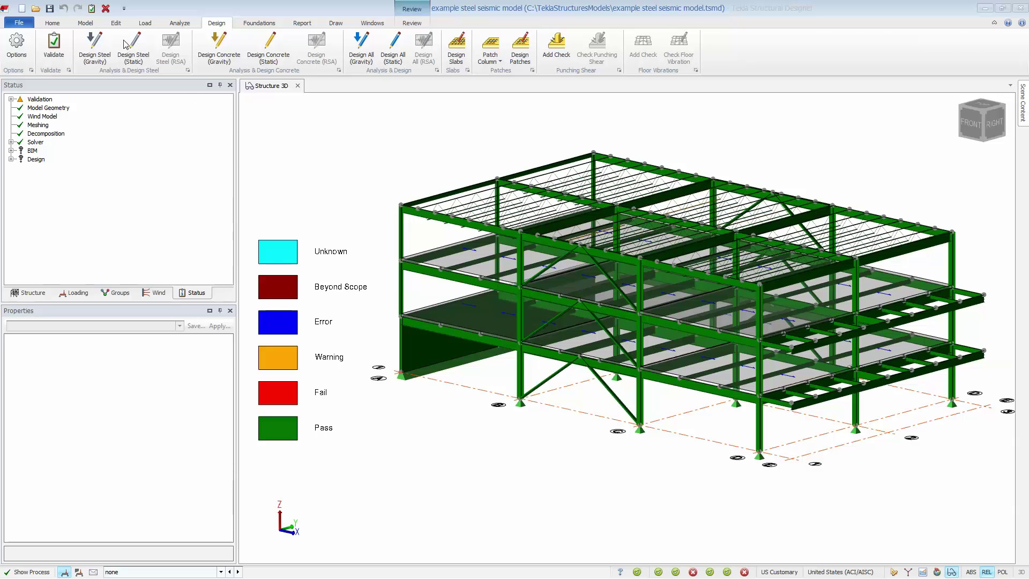
- Review the existing design load combinations, leaving them unmodified
click(143, 22)
click(52, 54)
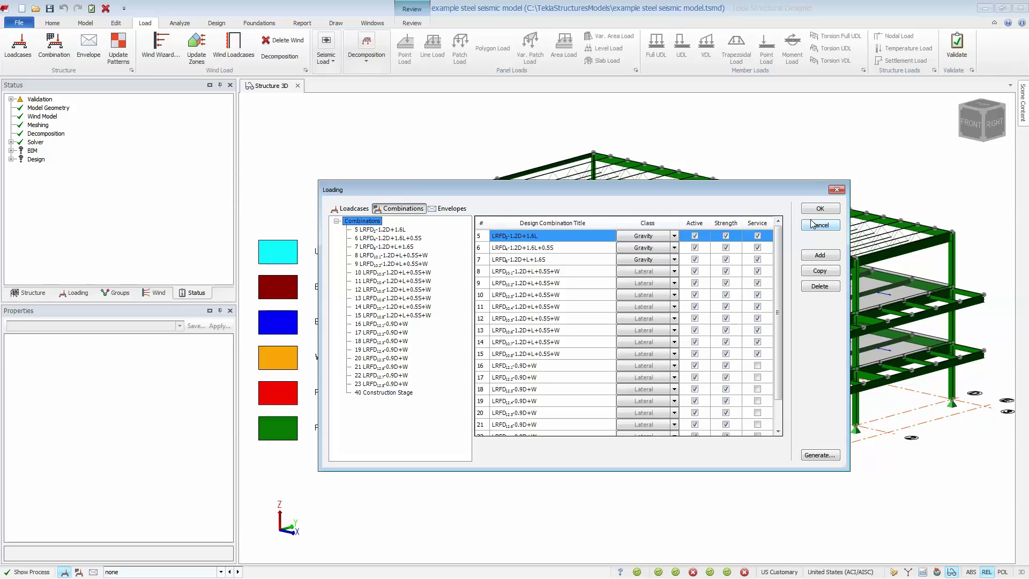
click(814, 226)
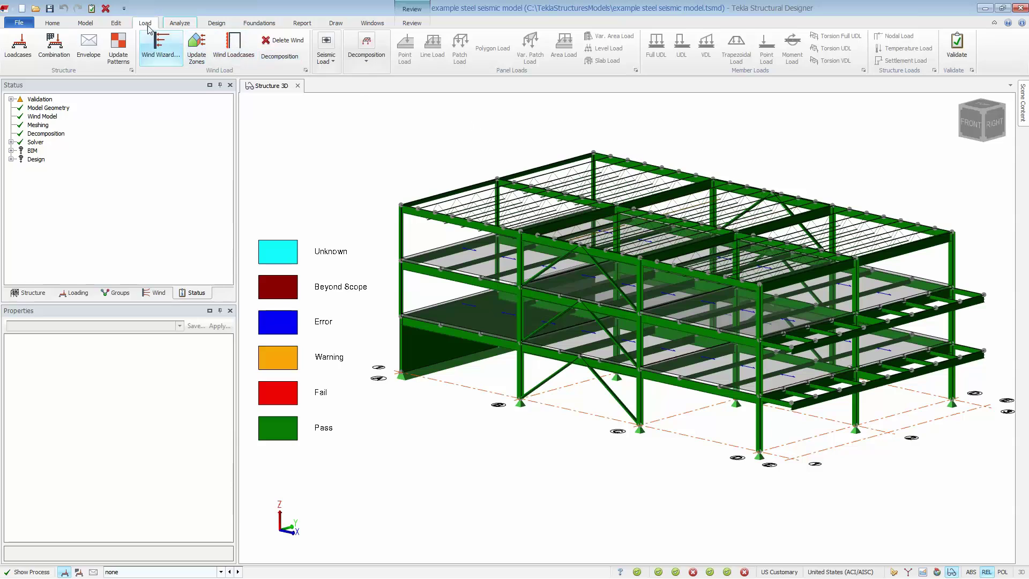
- Start the Seismic Wizard with Code Spectra and set the maximum spectral accelerations to 18 %g for Ss and 12 %g for S1
click(325, 56)
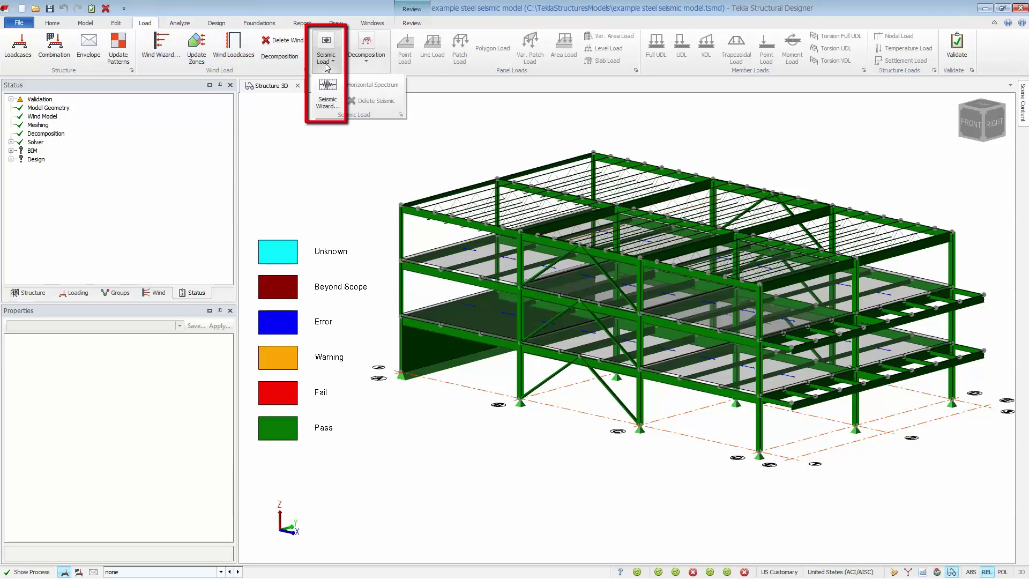
click(328, 102)
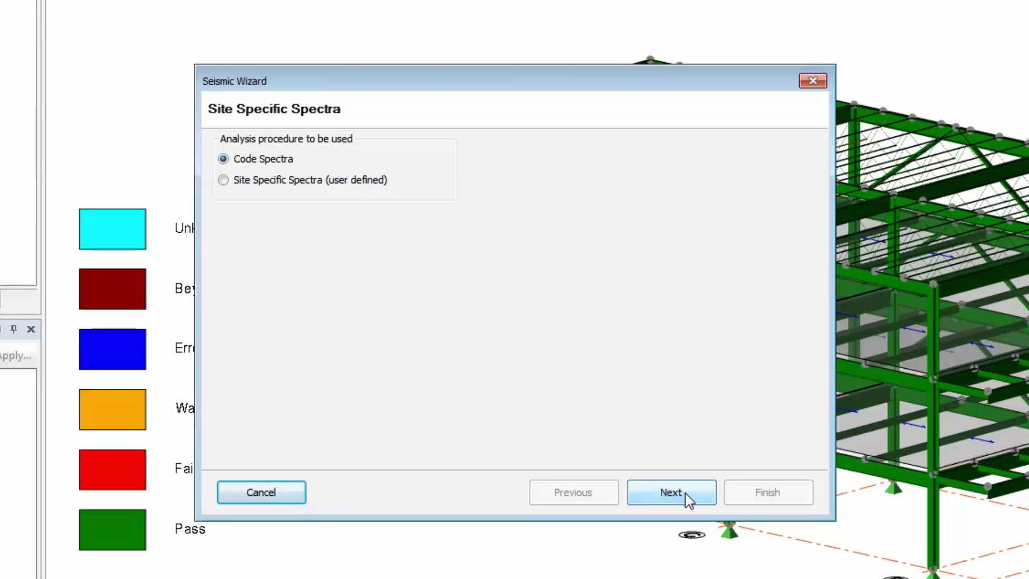
click(686, 493)
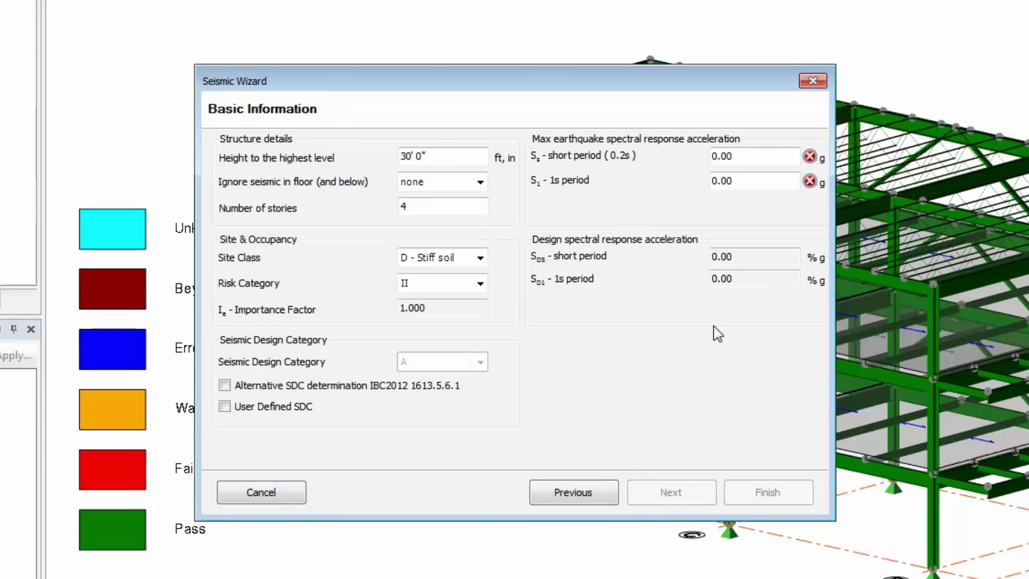
click(755, 163)
text(18)
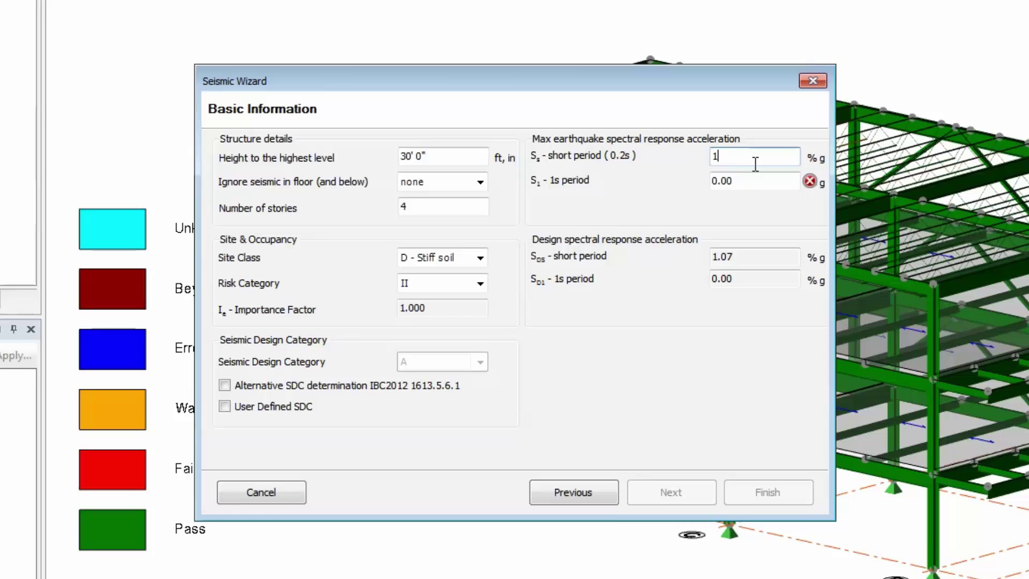
click(752, 178)
text(12)
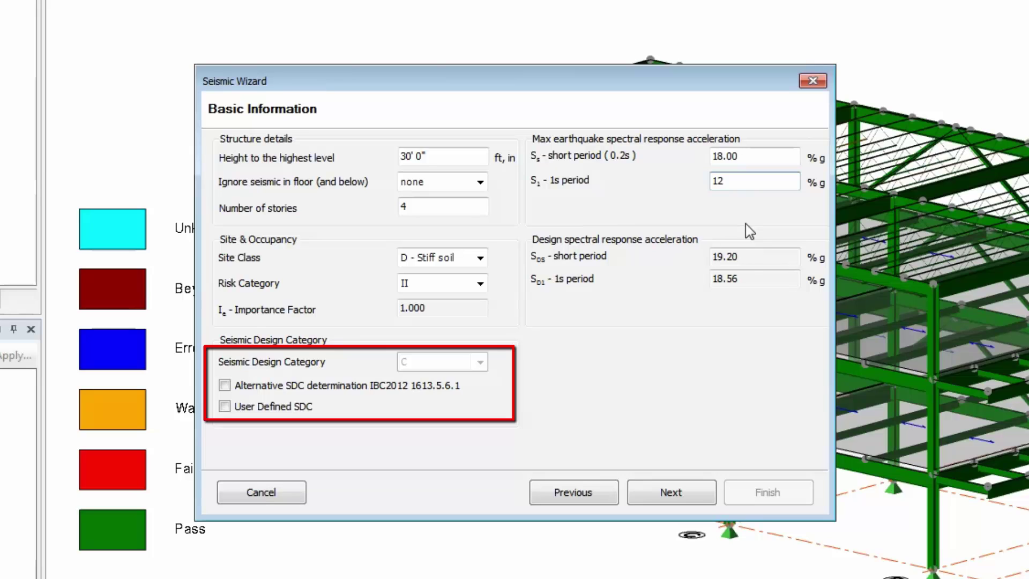
click(672, 493)
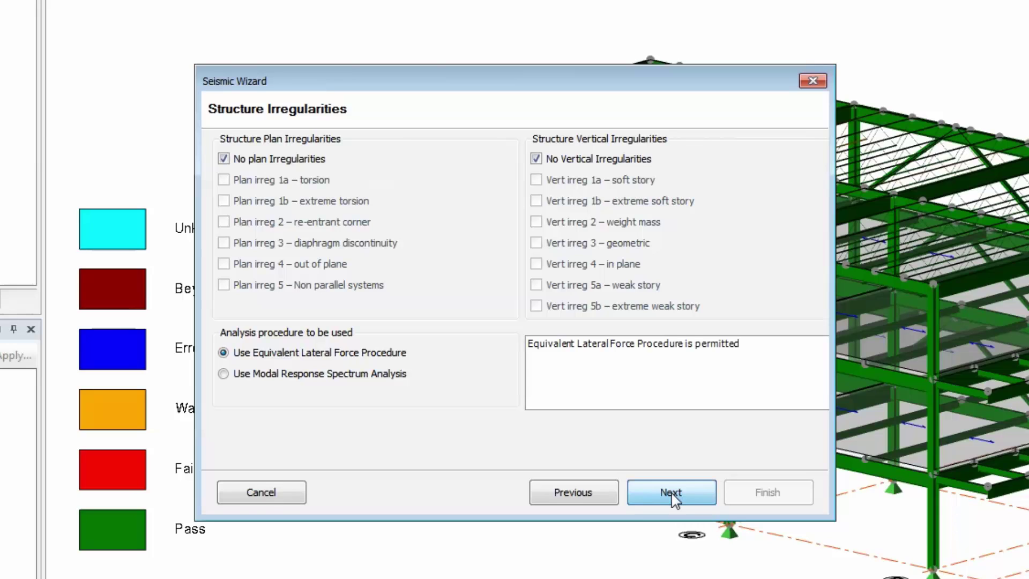
- Declare a re-entrant corner (Plan irreg 2) as the structure's plan irregularity in place of no plan irregularities
click(224, 159)
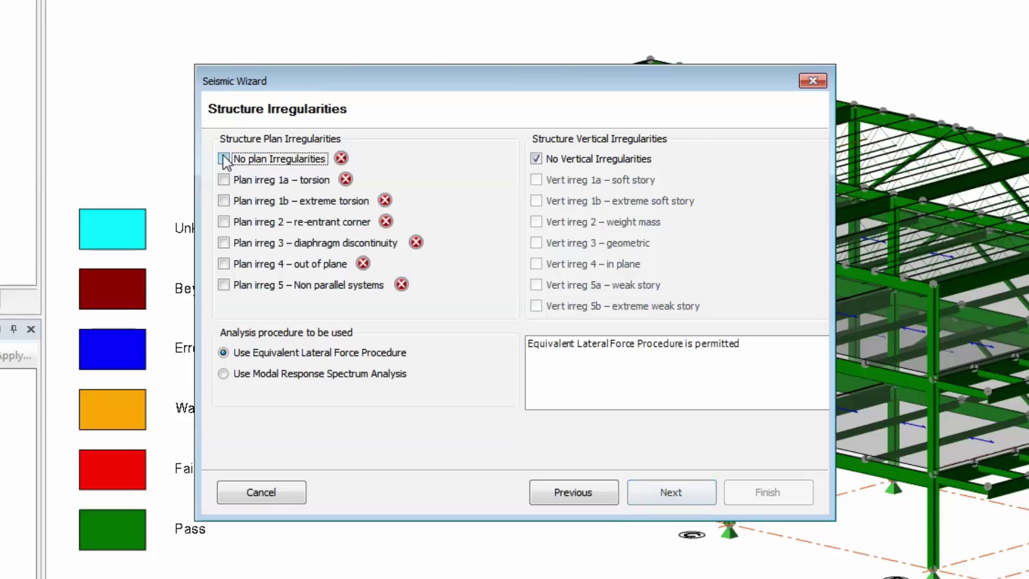
click(224, 222)
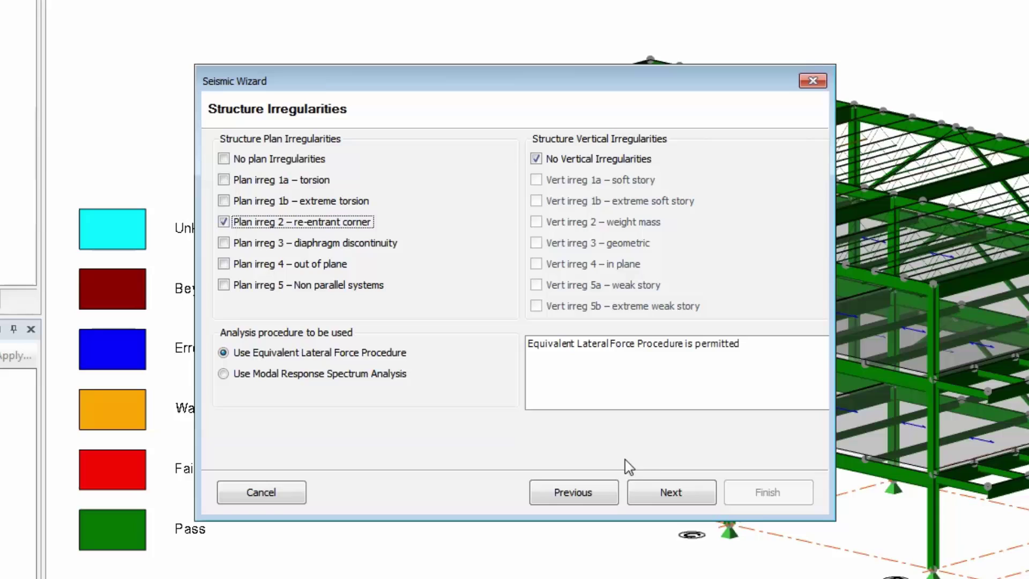
click(672, 492)
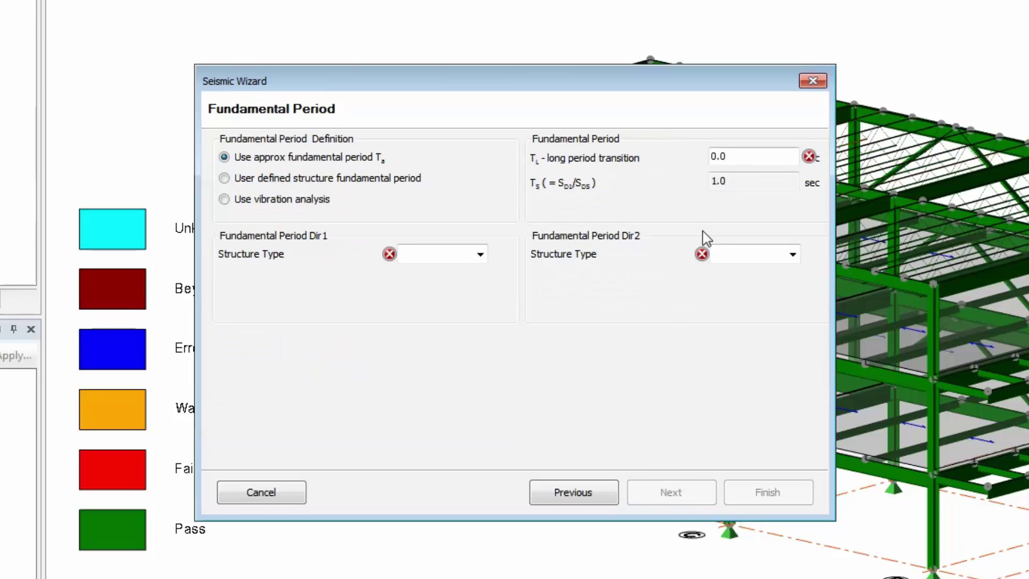
- Set the long period transition TL to 12 sec and choose the all other structural systems type for both directions
double_click(733, 158)
text(12)
click(480, 254)
click(473, 316)
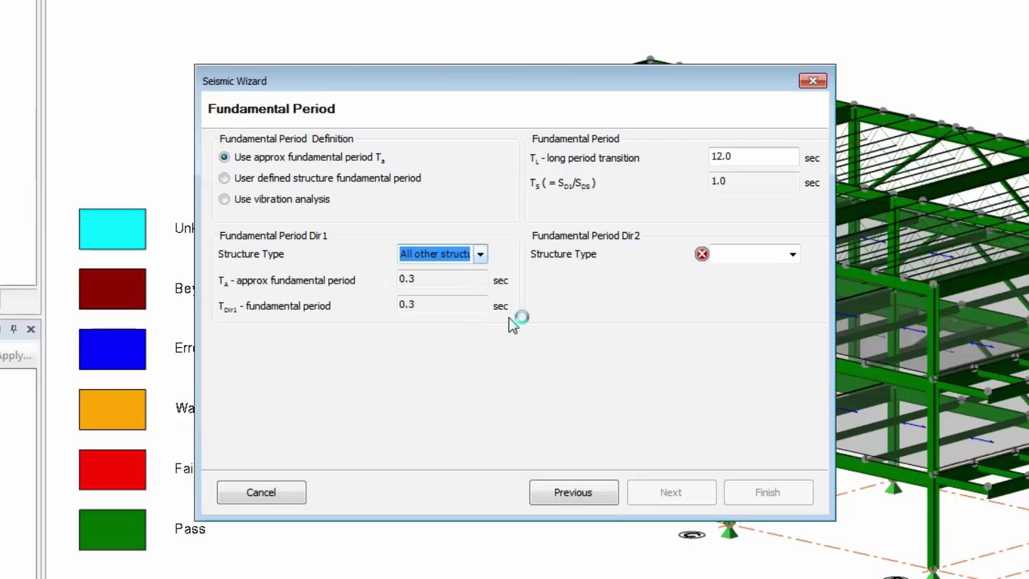
click(792, 254)
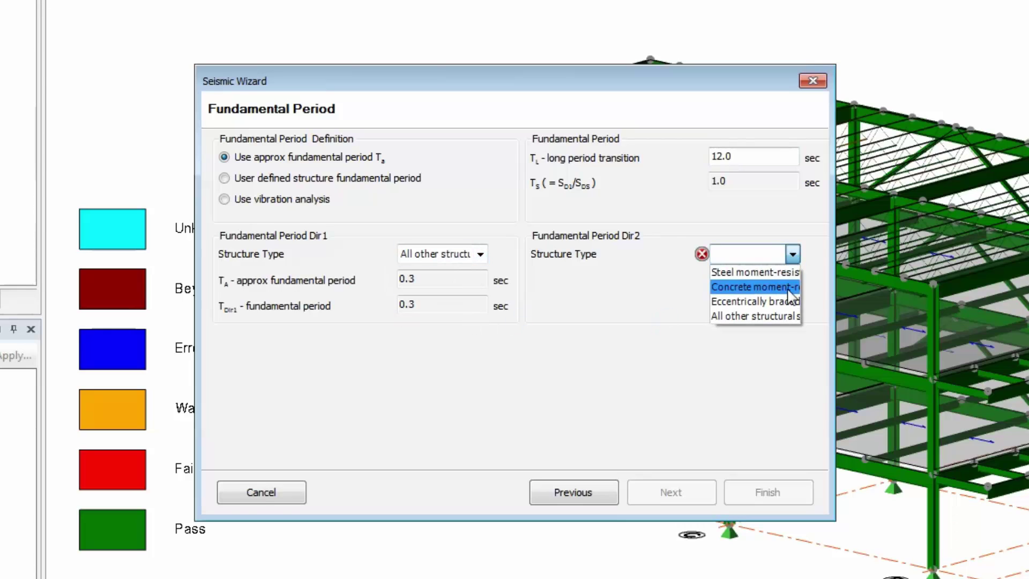
click(766, 316)
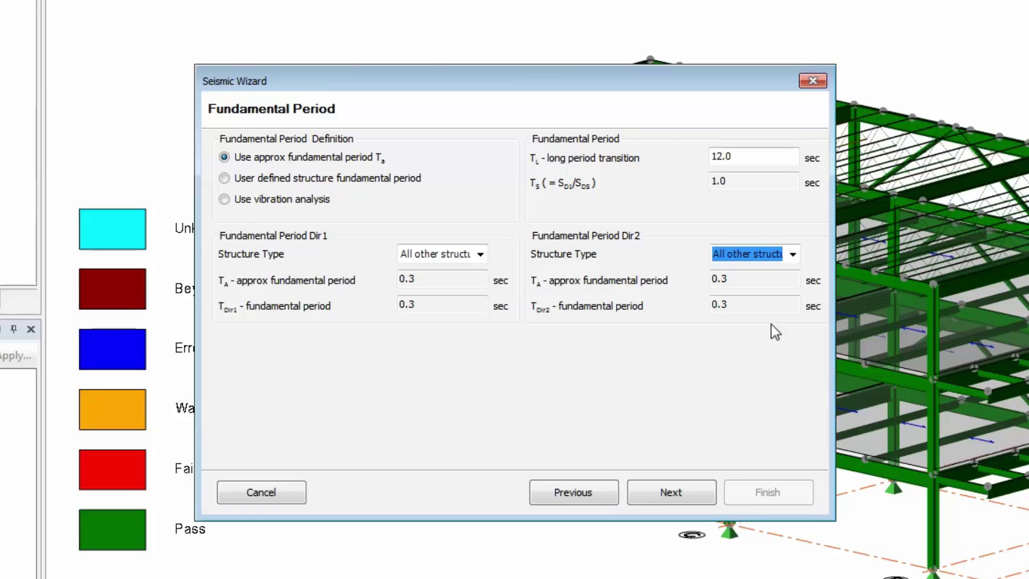
click(672, 492)
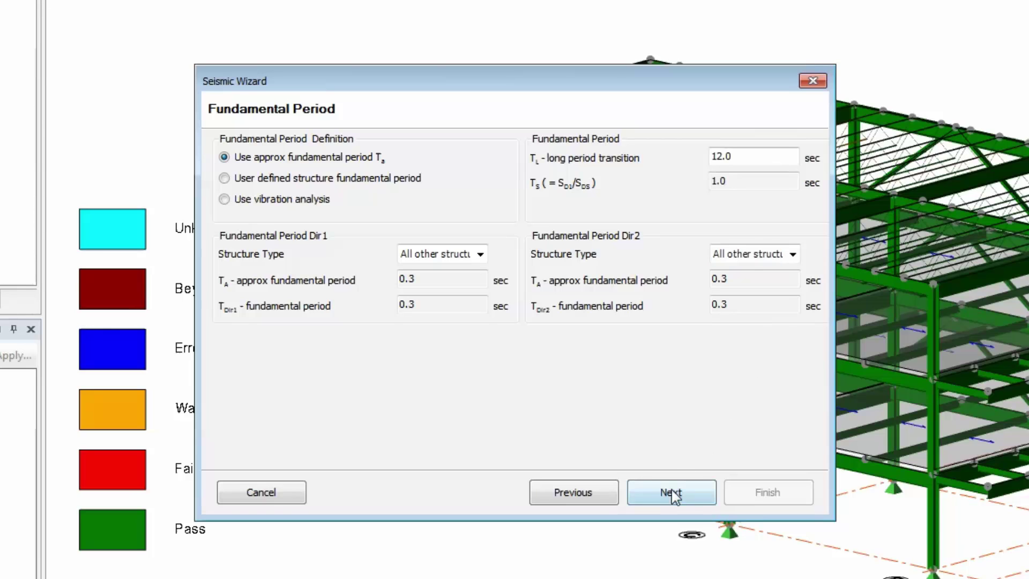
- Assign B. Building Frame Systems with special steel concentrically braced frames as the Dir1 seismic force resisting system
click(480, 158)
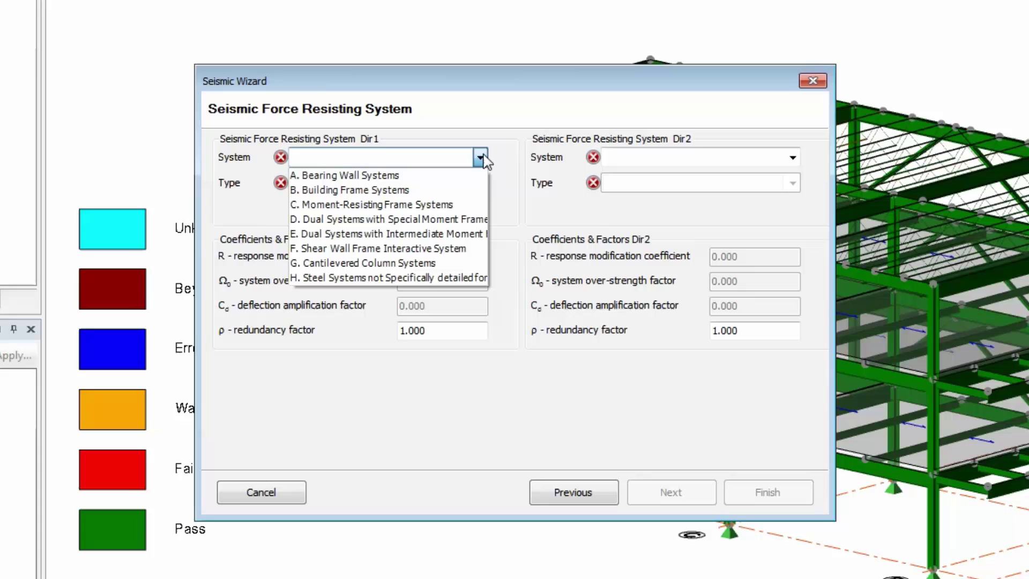
click(480, 190)
click(480, 184)
click(461, 227)
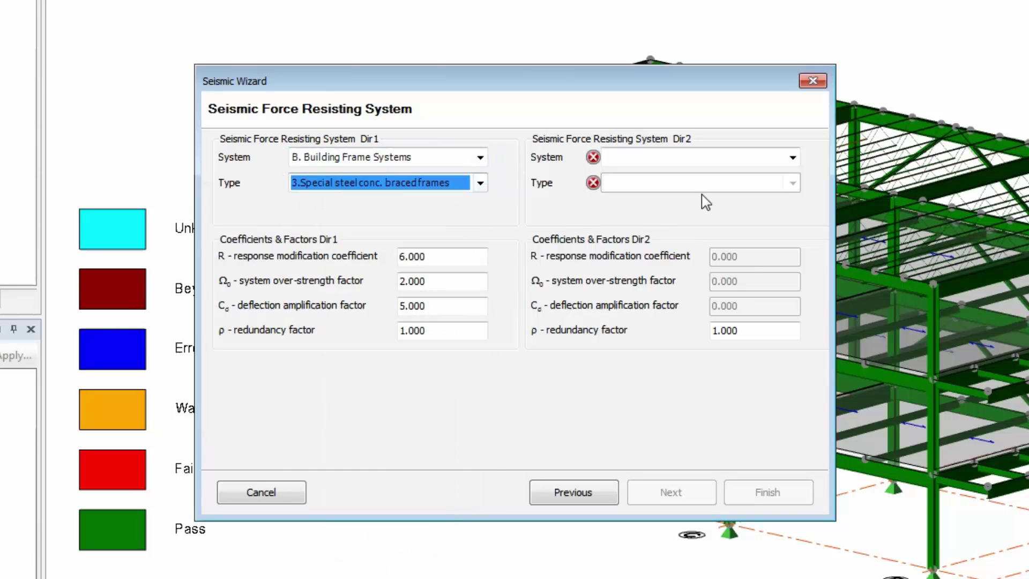
- Assign C. Moment-Resisting Frame Systems with special steel moment frames as the Dir2 seismic force resisting system
click(792, 158)
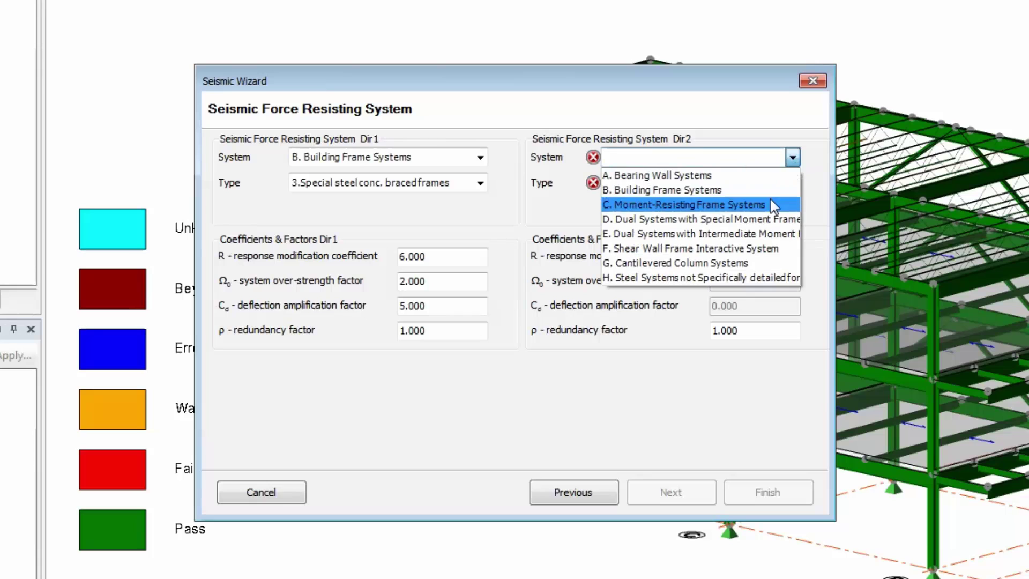
click(771, 200)
click(791, 183)
click(786, 201)
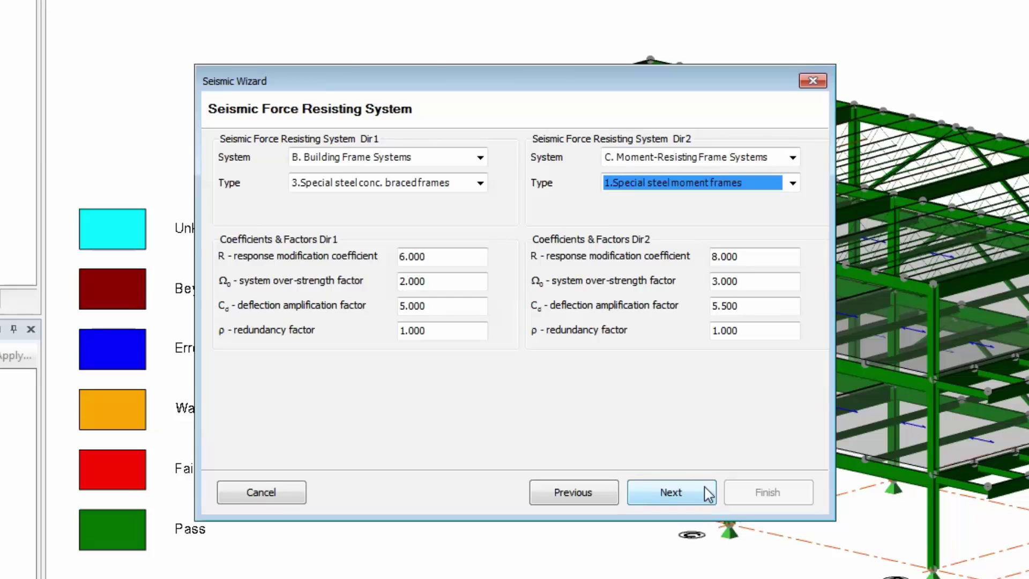
click(706, 489)
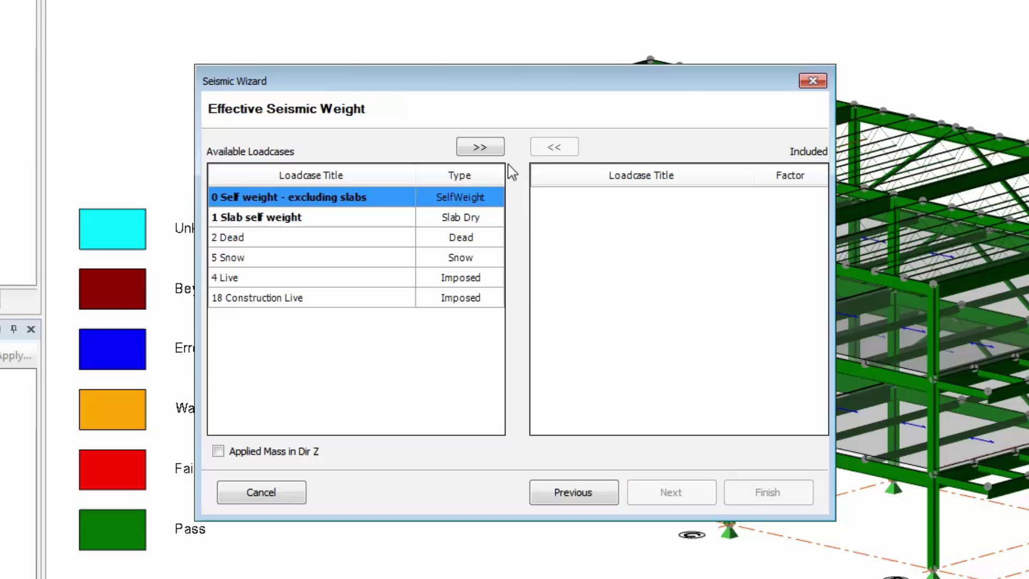
- Include the Self weight - excluding slabs, Slab self weight, Dead and Live loadcases in the effective seismic weight
click(499, 147)
click(499, 147)
click(501, 148)
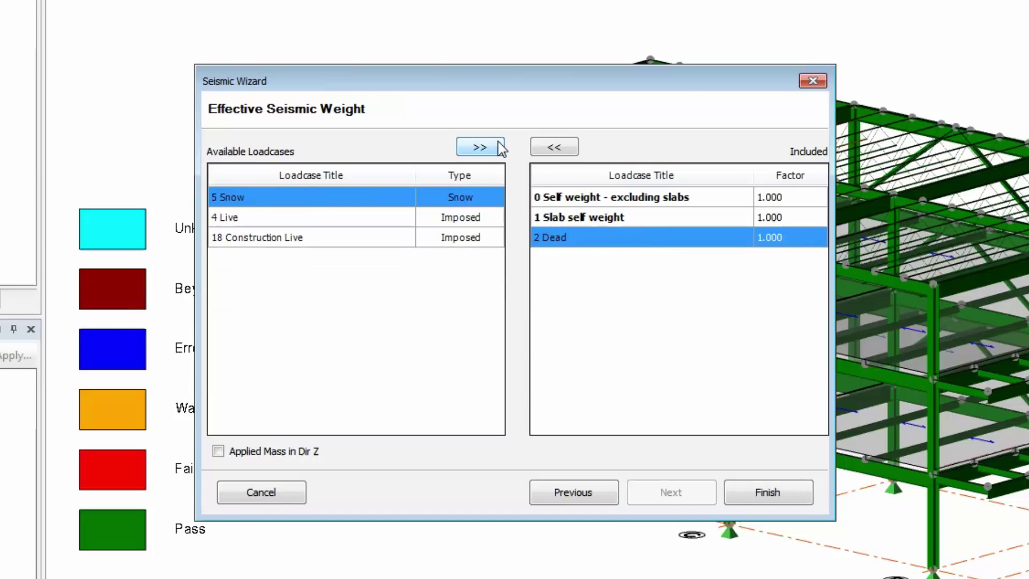
click(412, 218)
click(493, 148)
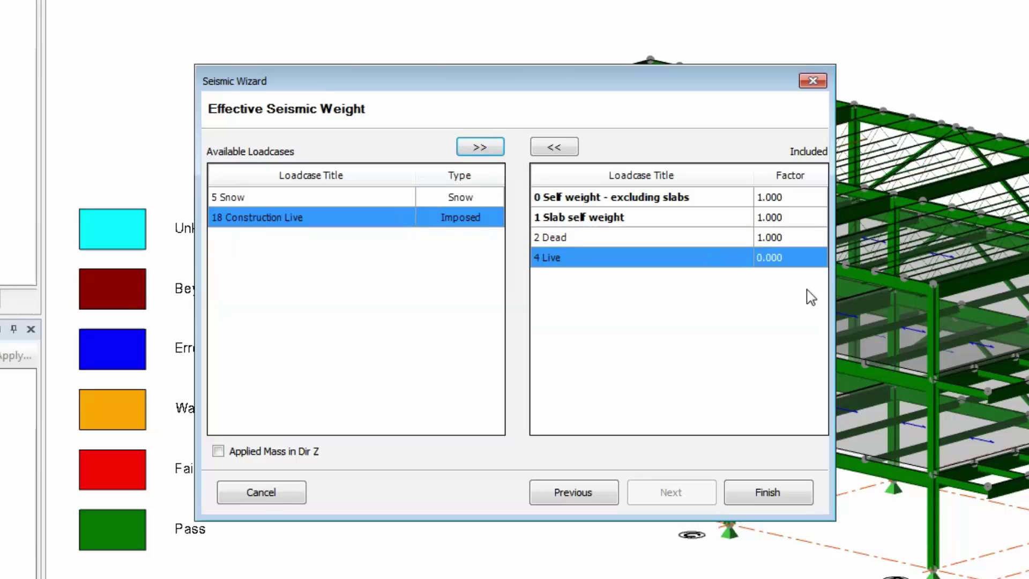
- Set the Live loadcase's effective seismic weight factor to 0.4 and finish the Seismic Wizard
double_click(807, 257)
text(0.)
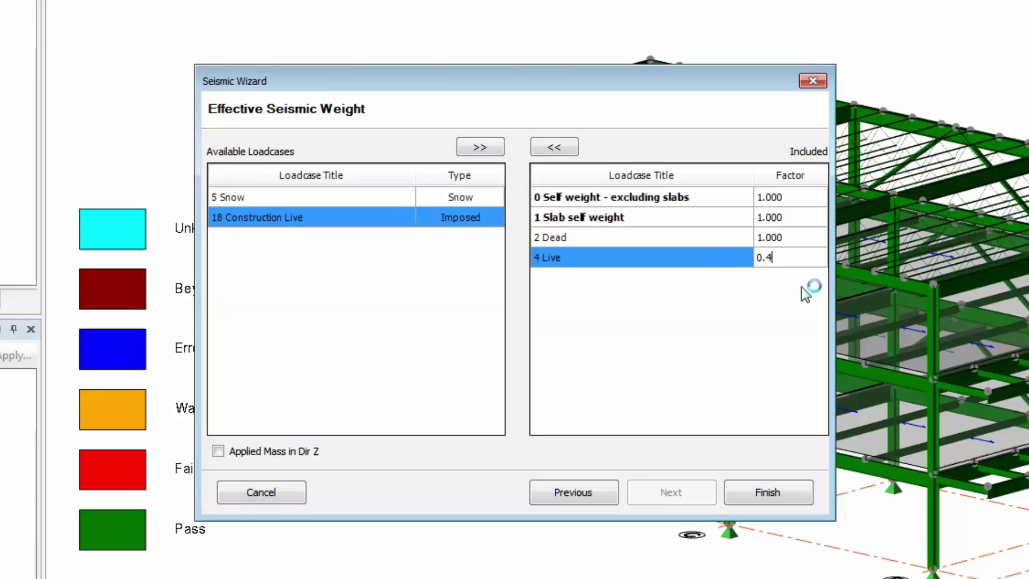
text(1)
key(Return)
click(787, 493)
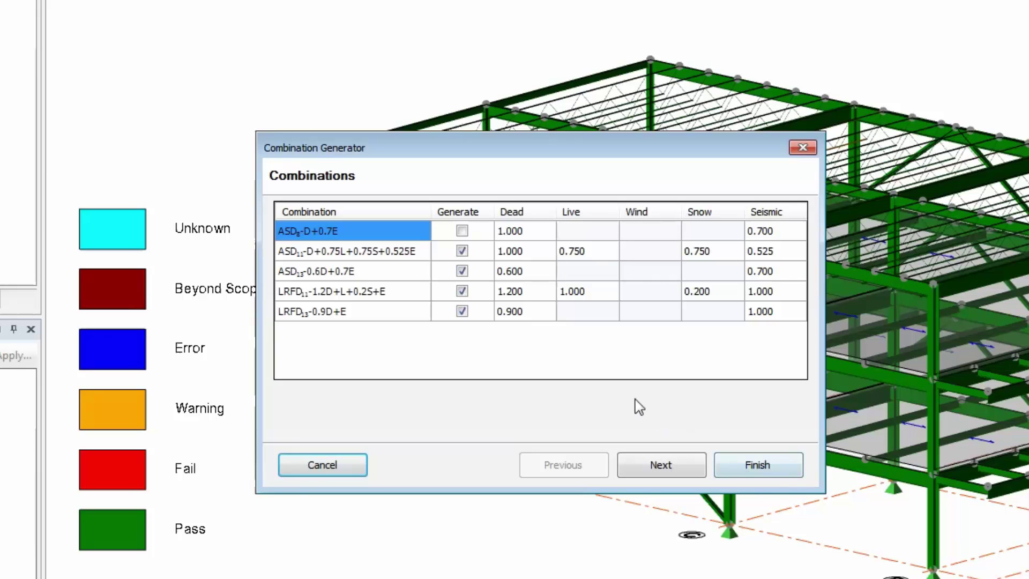
- Exclude the ASD combinations D+0.75L+0.75S+0.525E and 0.6D+0.7E from generation and proceed to the service factors
click(462, 250)
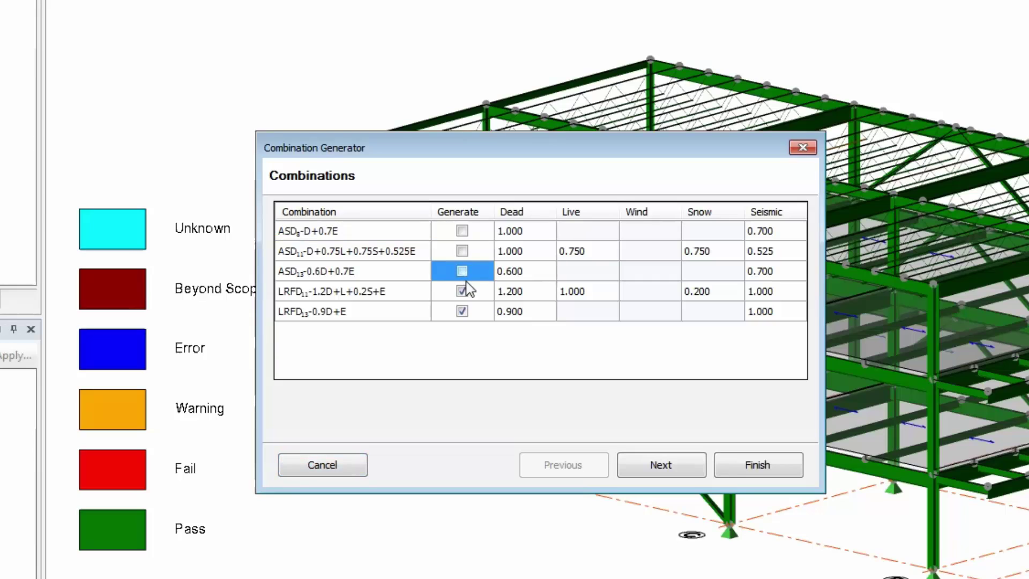
click(462, 271)
click(648, 460)
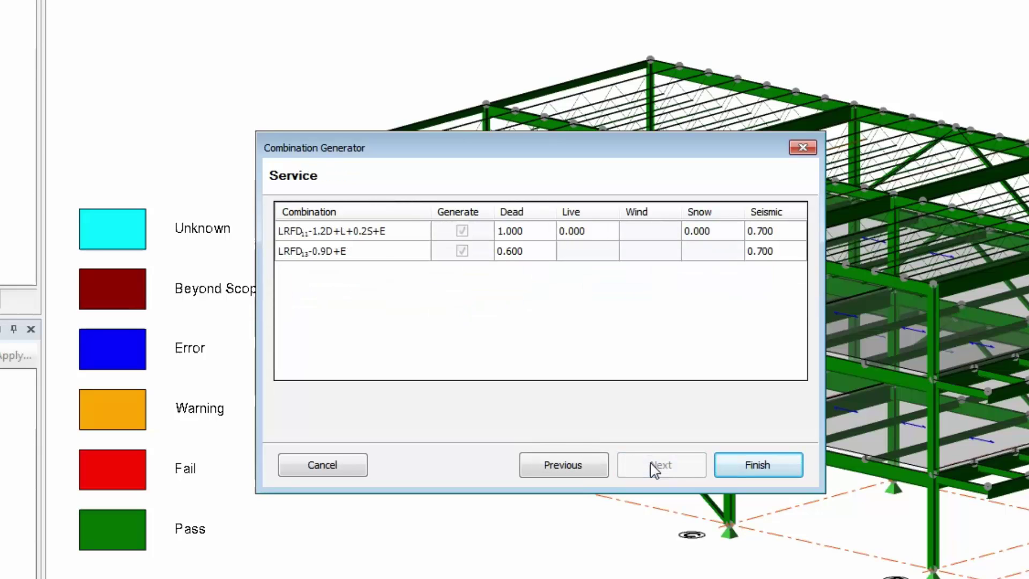
- Set the Live service factor of the LRFD 1.2D+L+0.2S+E combination to 1.0 and generate the seismic combinations
click(600, 232)
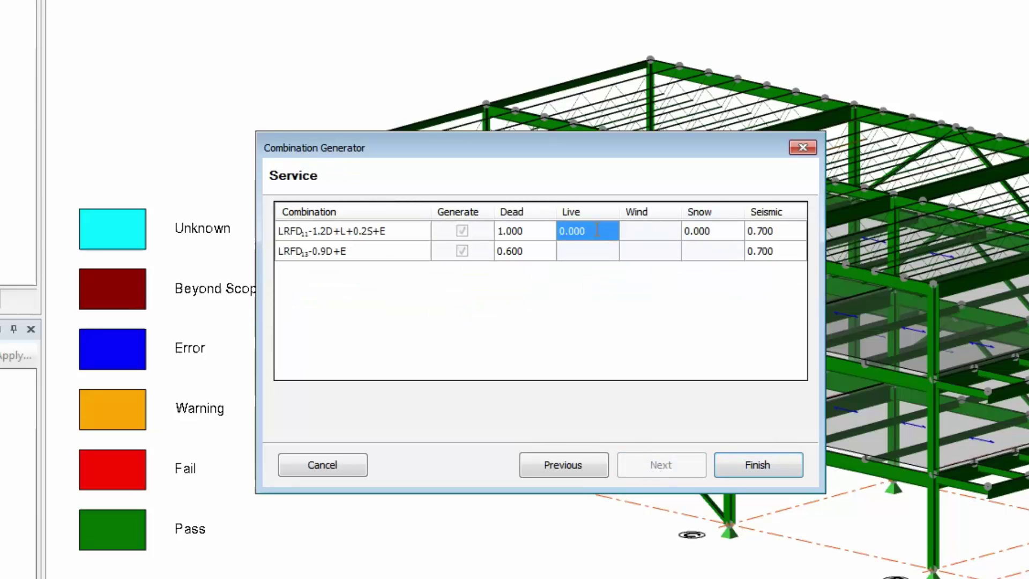
text(1.)
key(Return)
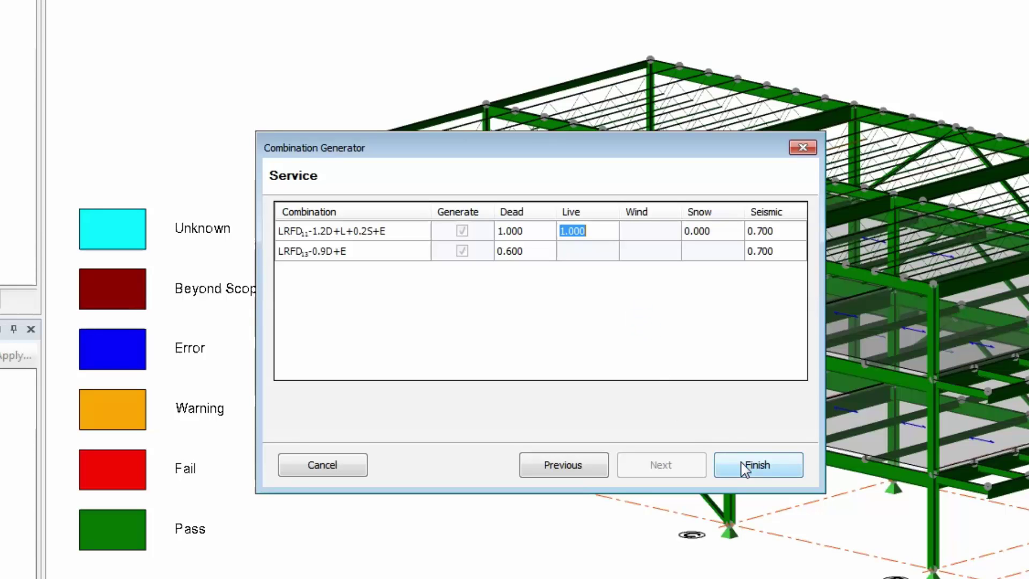
click(757, 465)
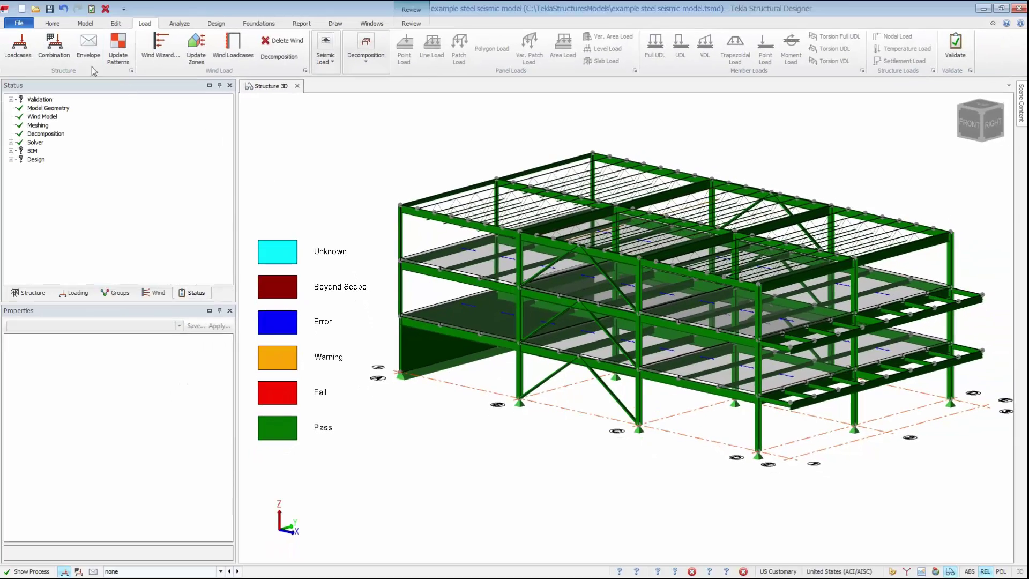
- Examine the generated seismic combinations, including the loadcases and factors of combination 46, 1.2D+L+0.2S+E
click(54, 51)
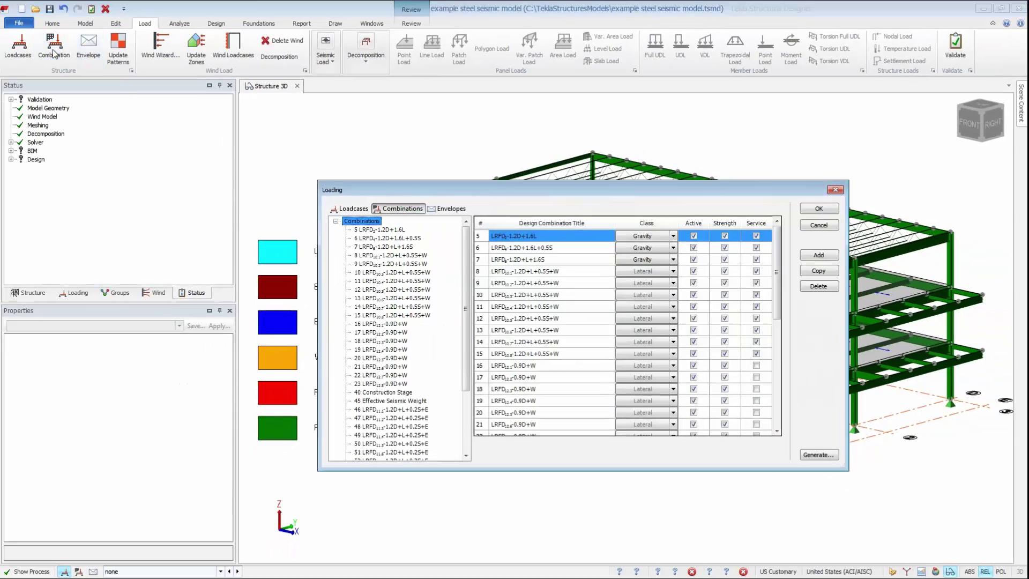
drag(465, 383, 466, 455)
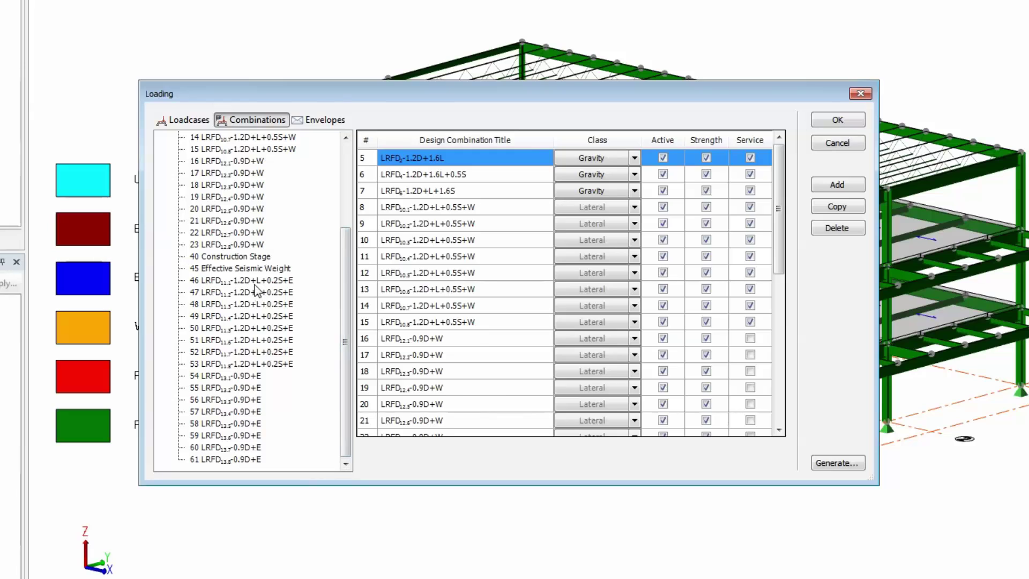
click(295, 292)
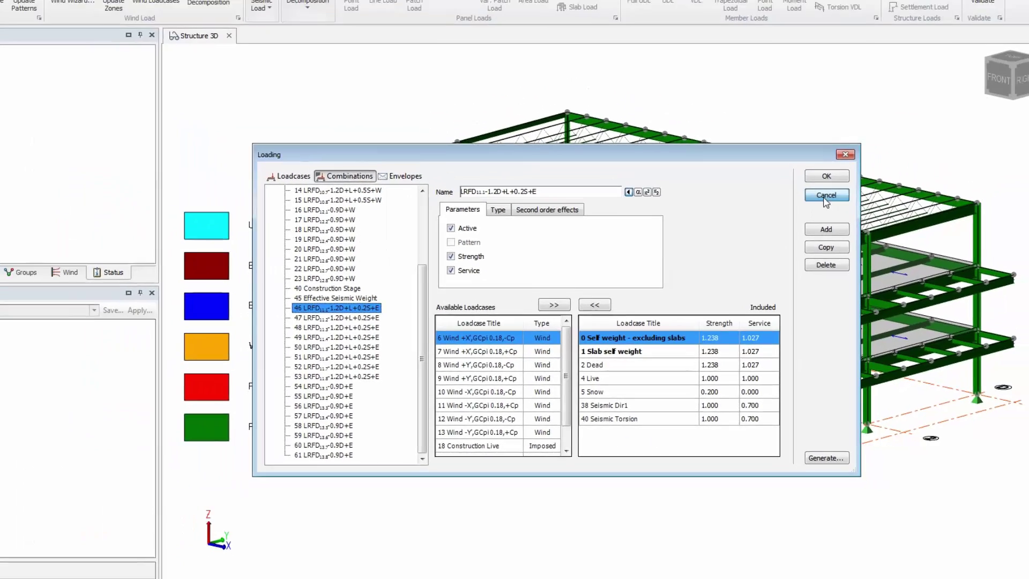
click(825, 197)
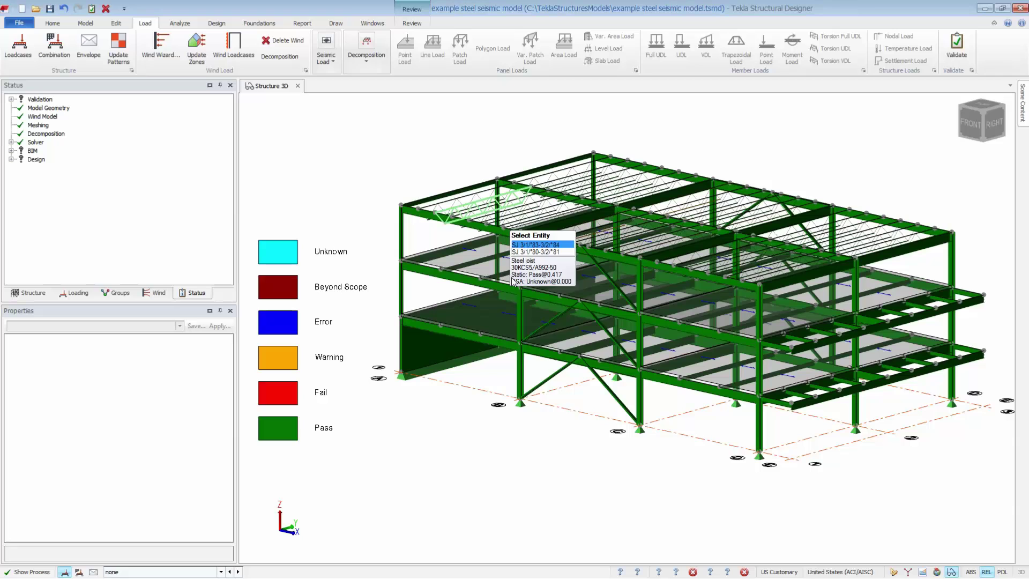
- Include the two braced-frame columns at grid points B/1 and C/1 in the seismic force resisting system
click(519, 382)
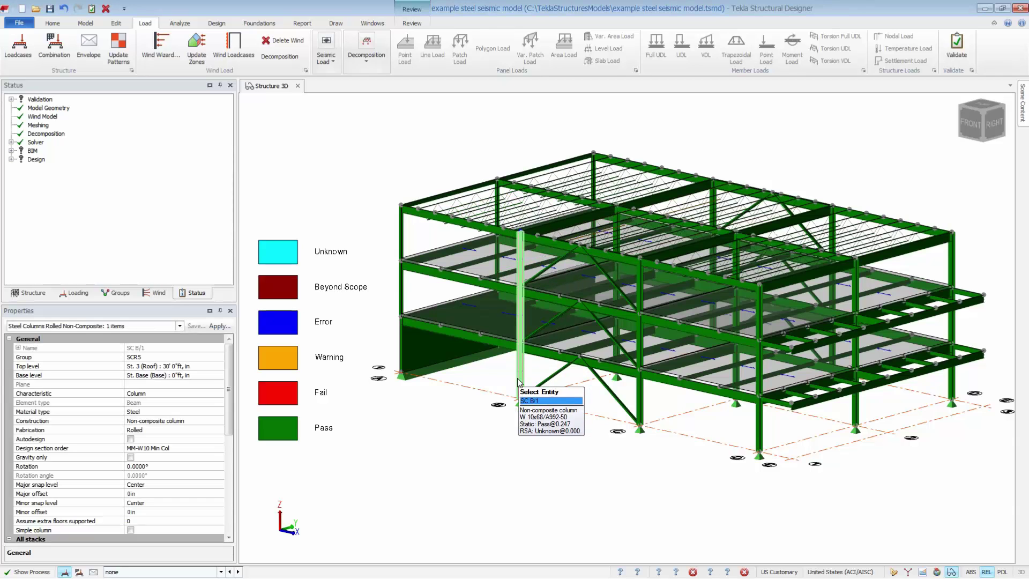
ctrl+click(638, 413)
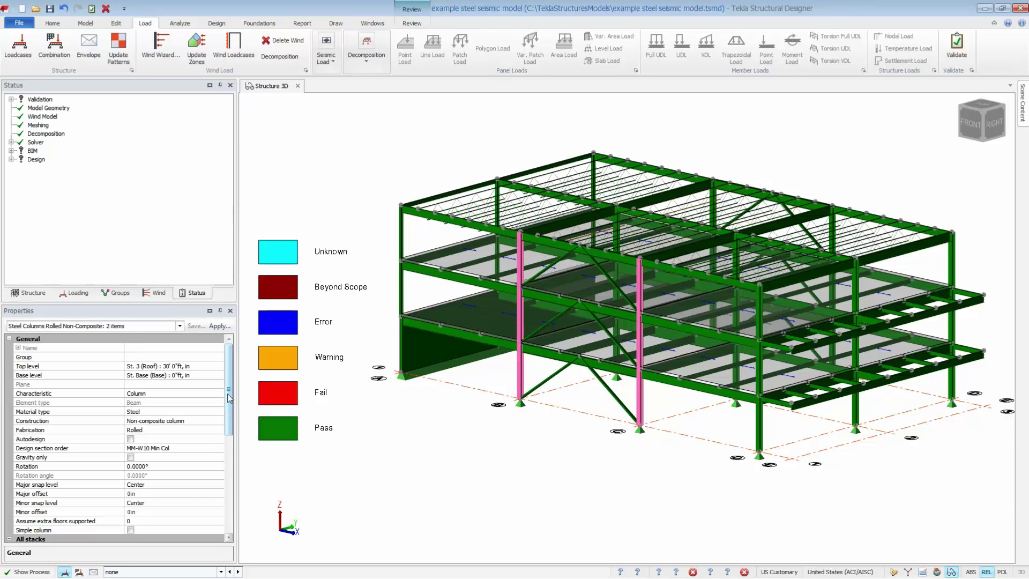
drag(229, 412, 229, 508)
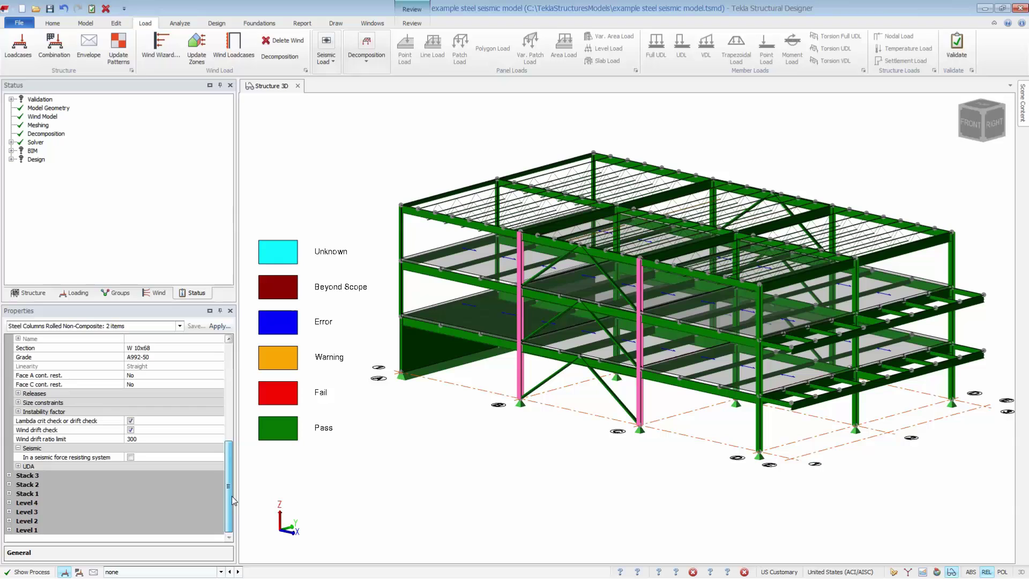
click(130, 457)
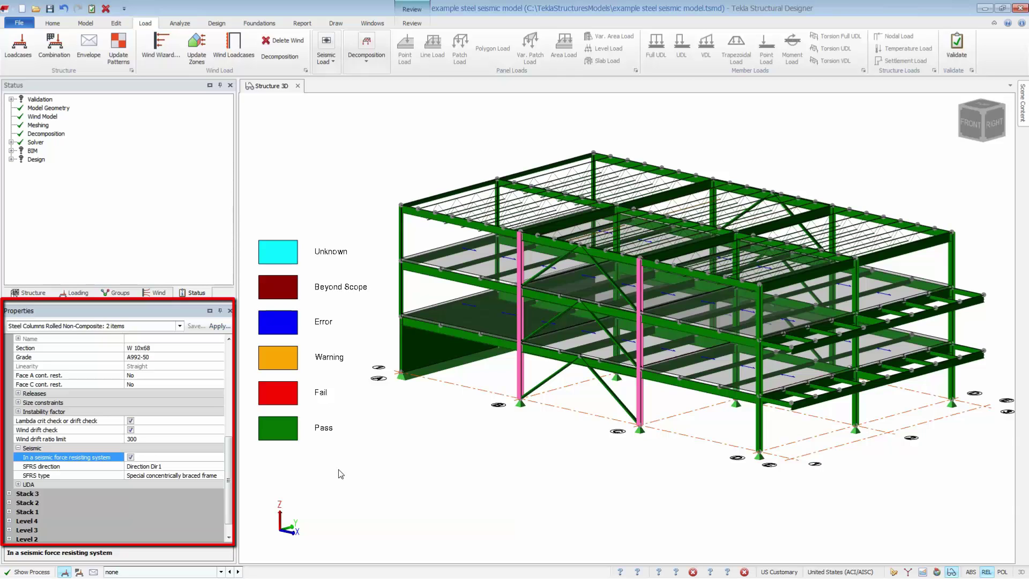
- Include the three beams between columns B/1 and C/1 in the seismic force resisting system, keeping the SFRS type Special concentrically braced frame
click(536, 347)
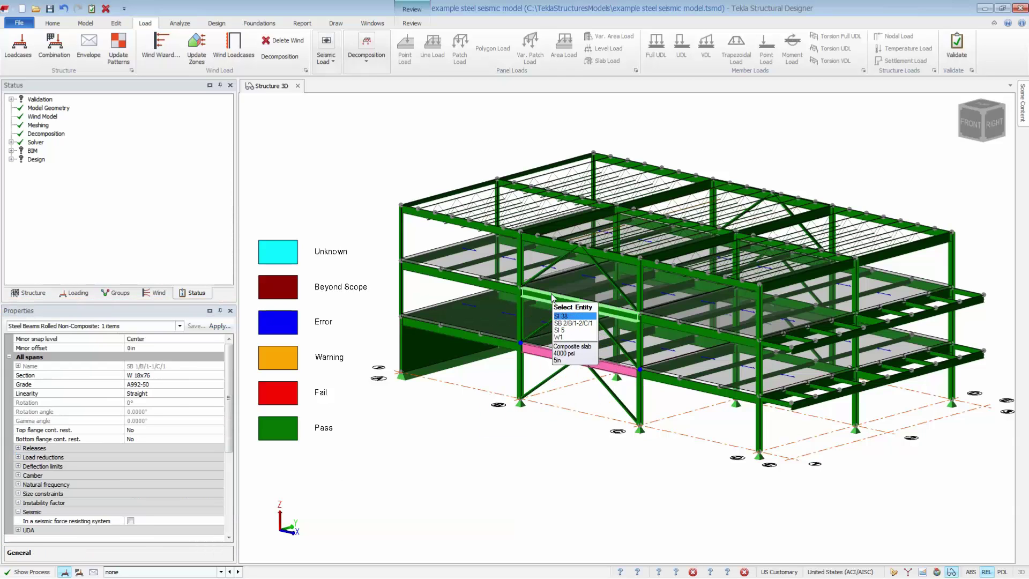
click(540, 300)
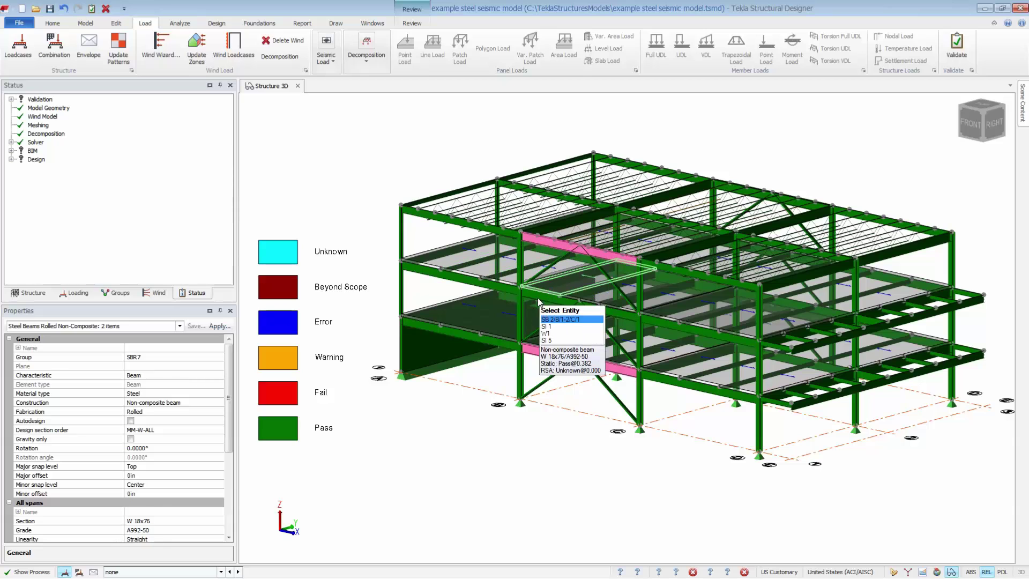
click(539, 302)
drag(229, 432, 239, 520)
scroll(138, 525, up, 1)
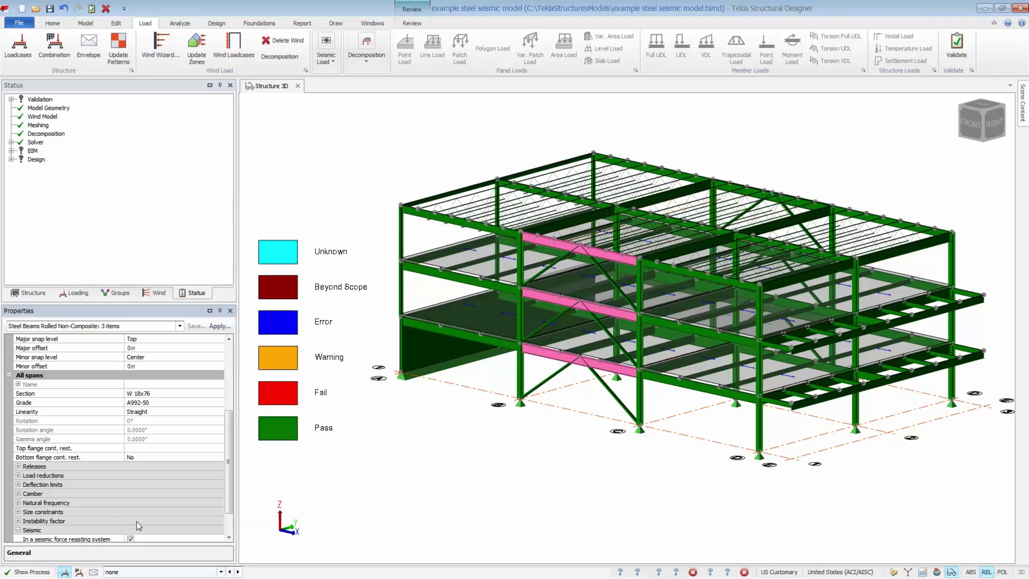
scroll(228, 472, down, 2)
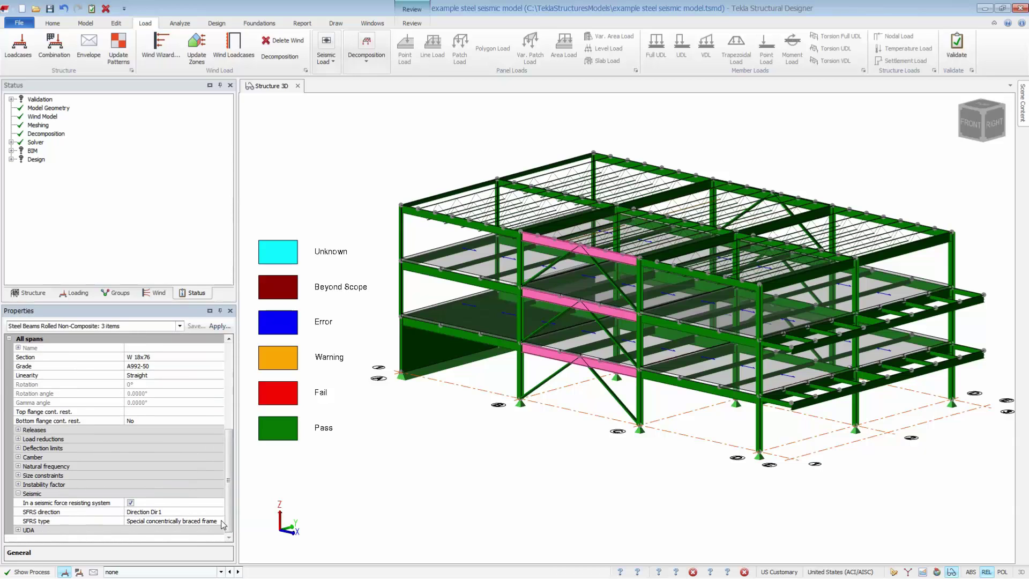
click(220, 524)
click(220, 521)
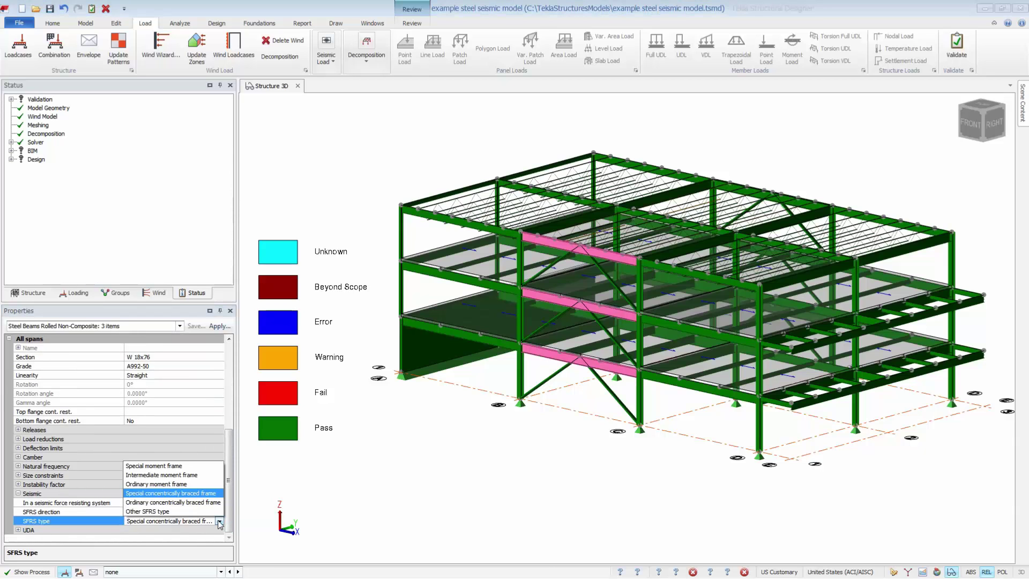
click(220, 523)
- Include the three A-type brace pairs between columns B/1 and C/1 in the seismic force resisting system, and clear the selection
click(541, 388)
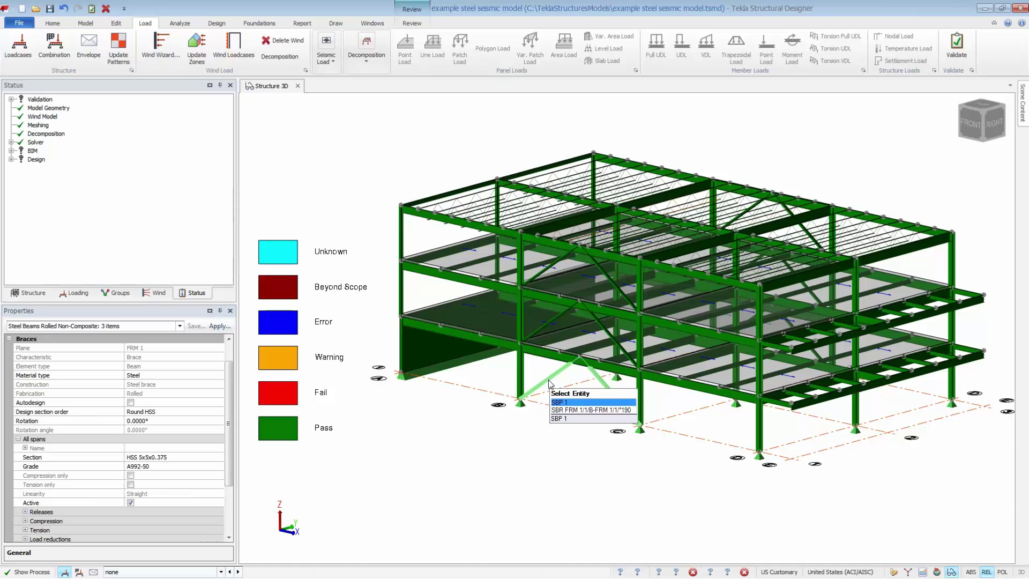
ctrl+click(554, 321)
ctrl+click(533, 276)
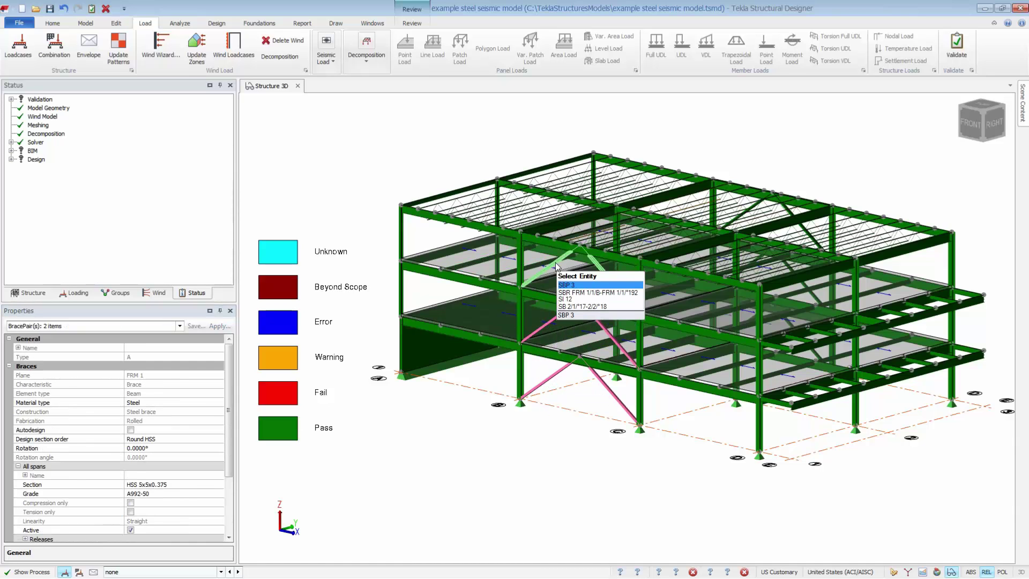
drag(230, 433, 229, 489)
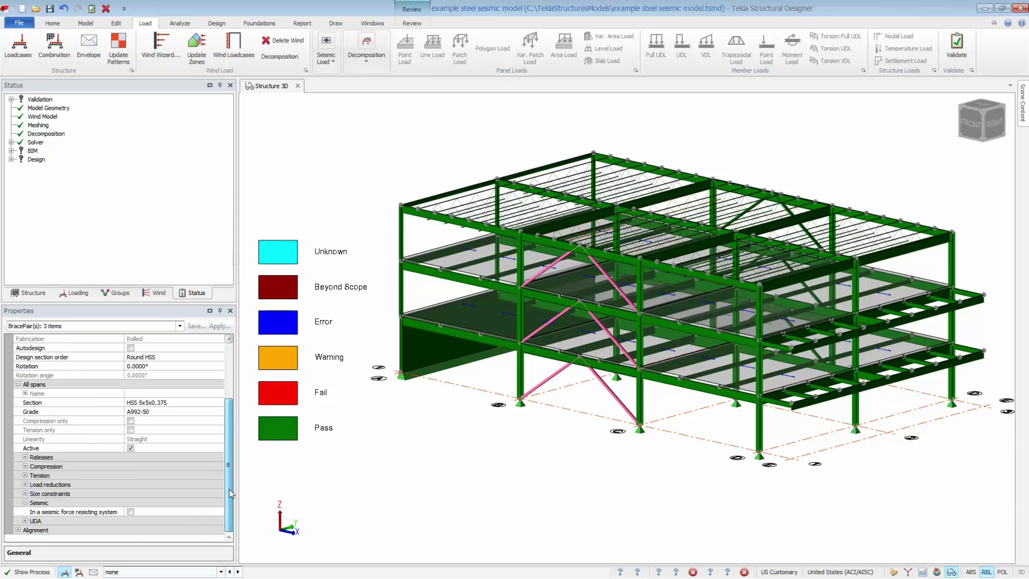
click(130, 513)
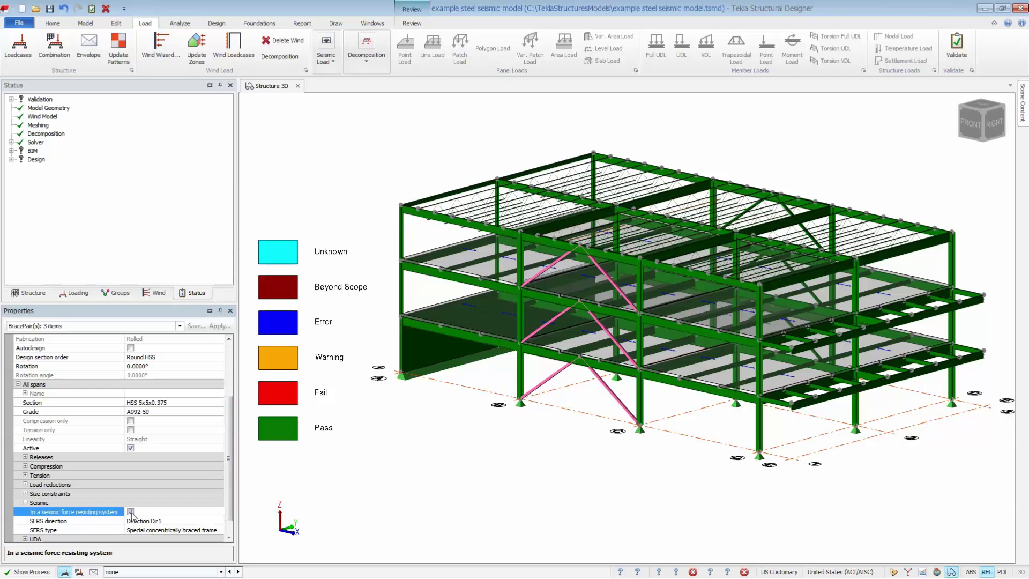
click(533, 468)
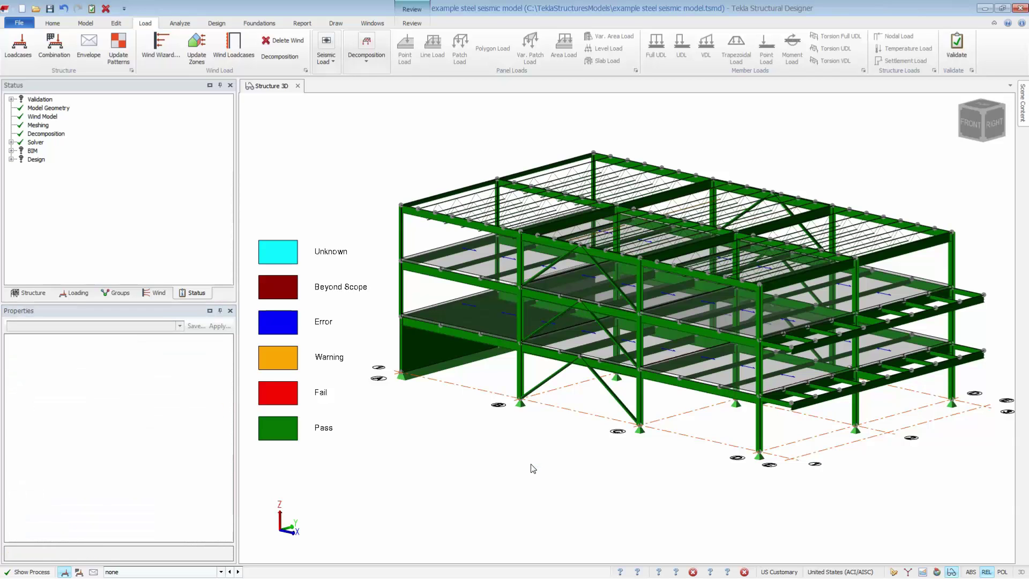
- Run Design All (Static) on the building with the process log shown, and close the log when the design finishes
click(216, 23)
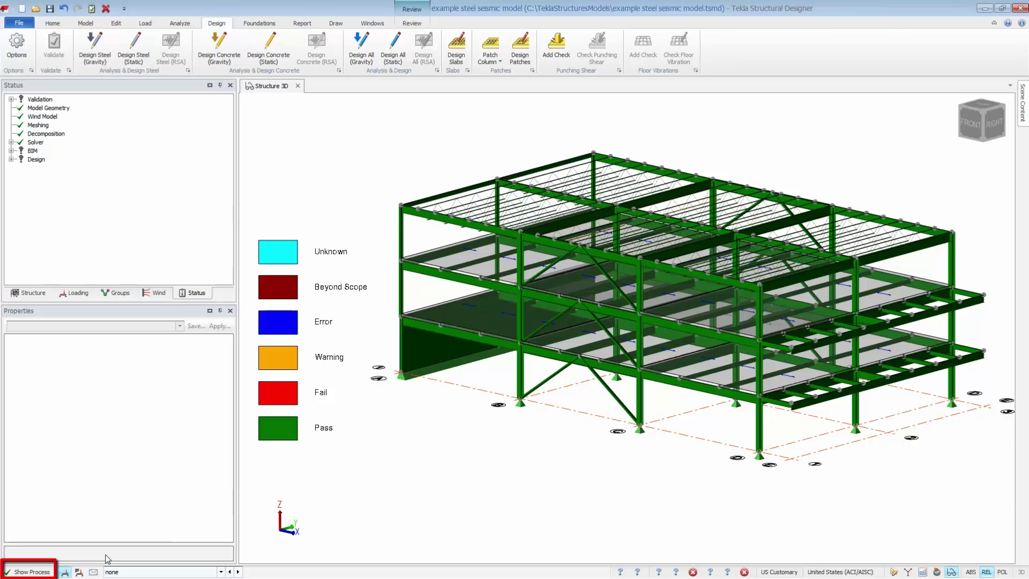
click(27, 572)
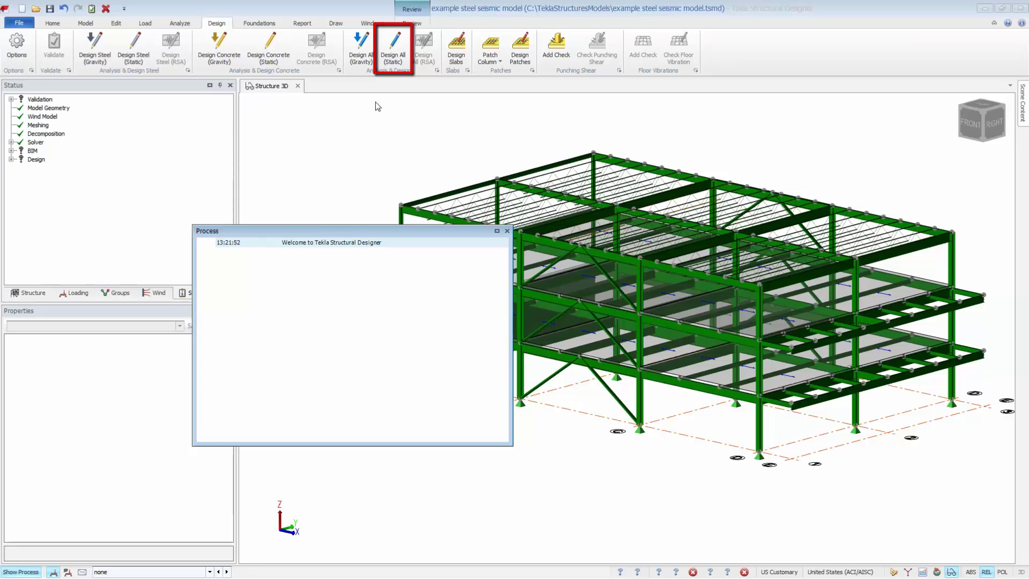
click(396, 60)
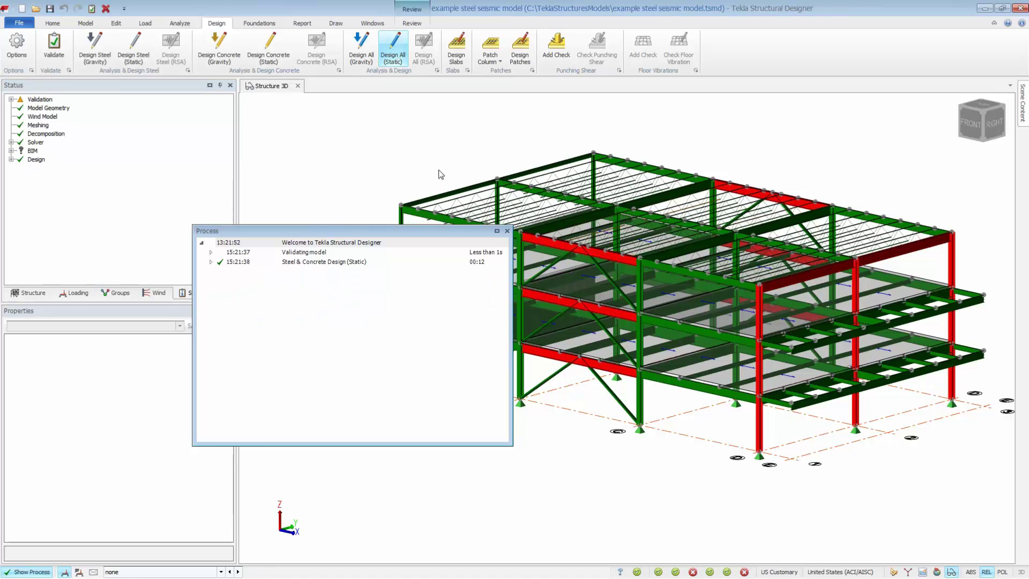
click(507, 232)
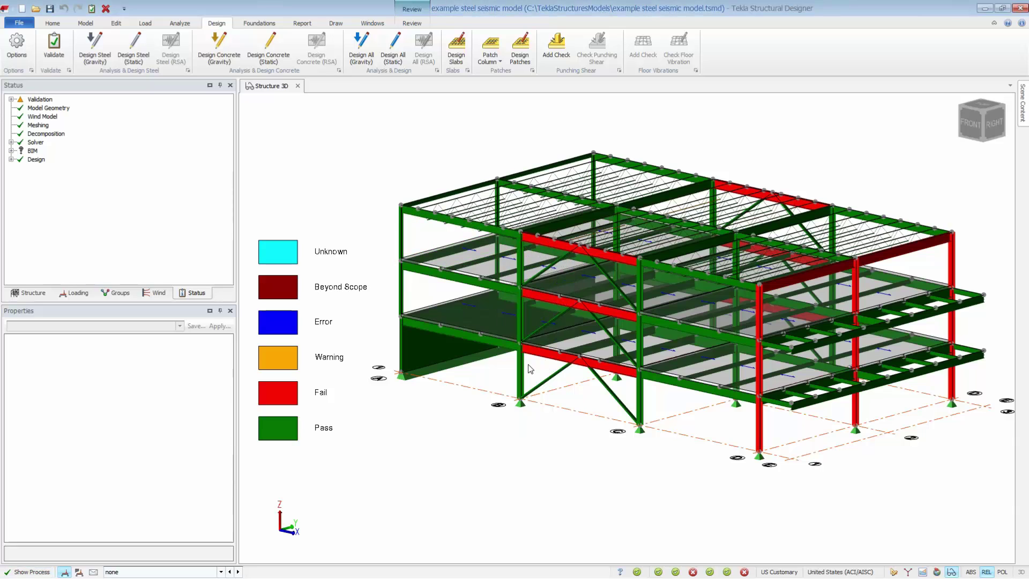
- Run a static member check on column SC B/1 and widen the results list so the full check names are readable
mouse_move(524, 369)
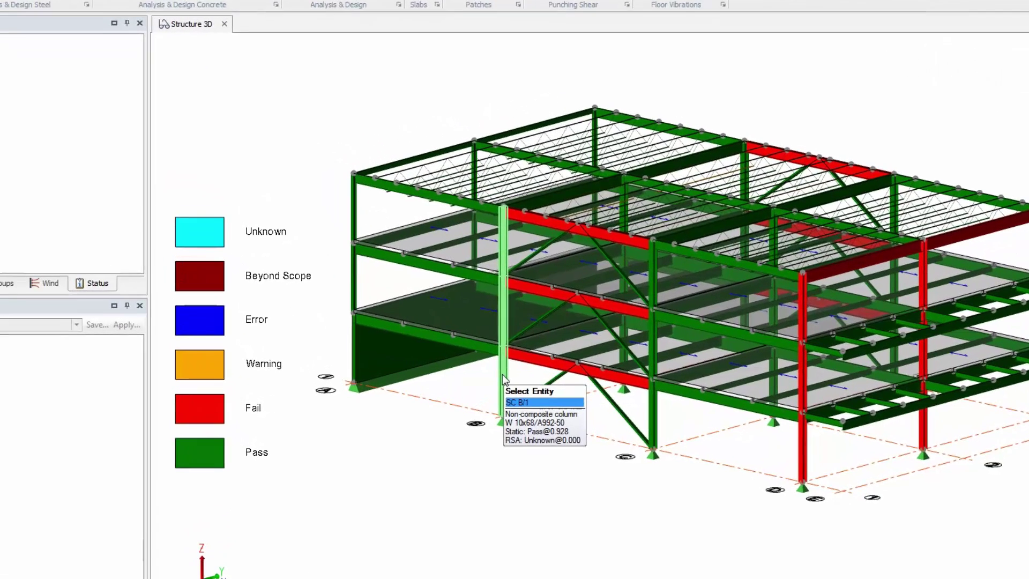
right_click(520, 368)
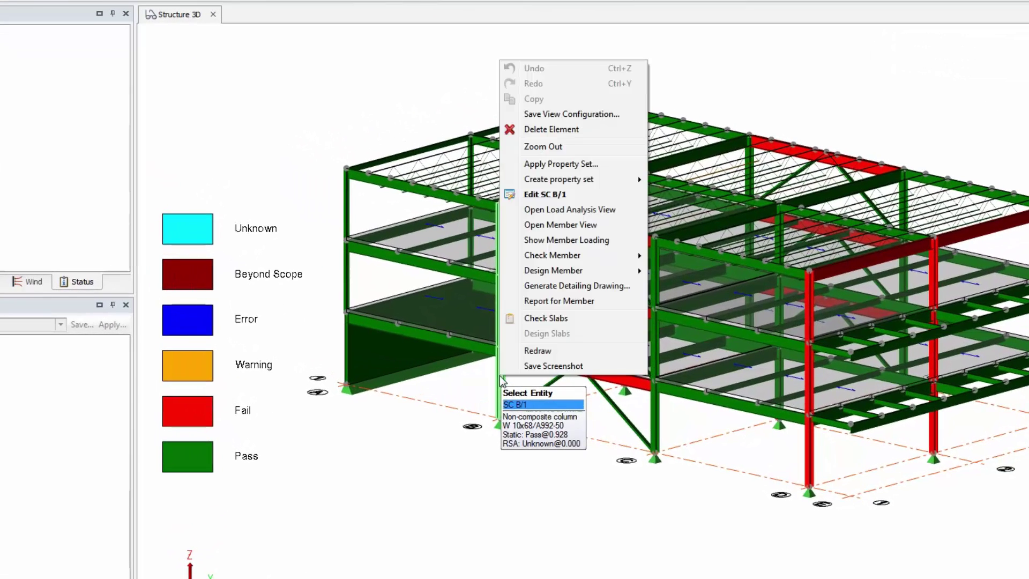
mouse_move(599, 256)
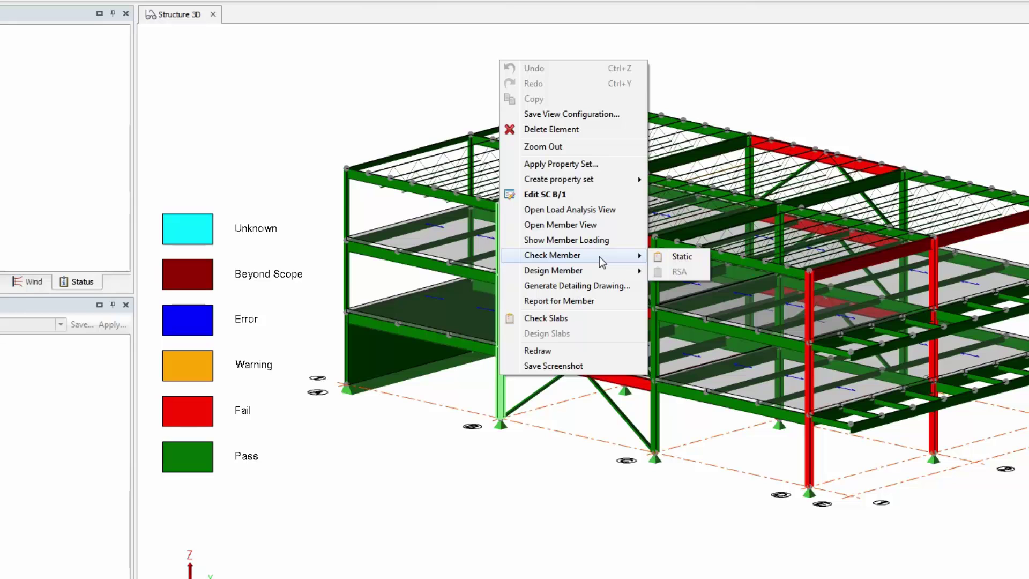
click(654, 256)
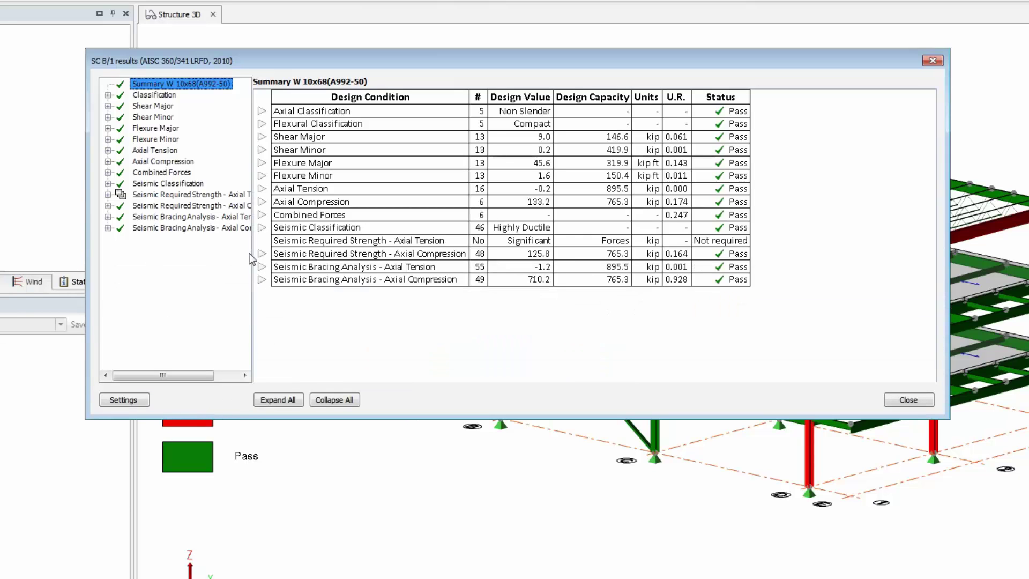
drag(252, 253, 310, 251)
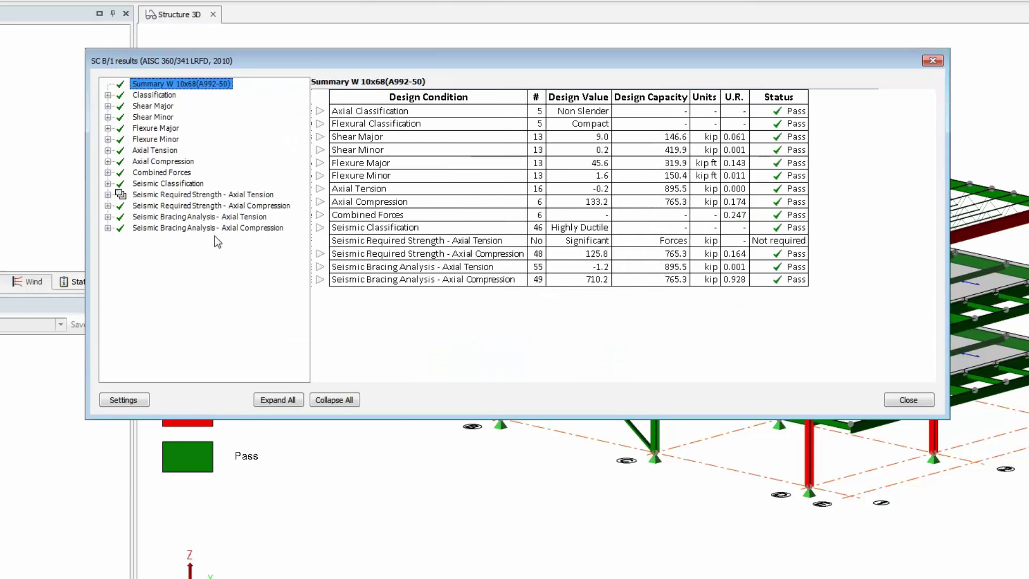
- Examine the column's fully expanded Seismic Required Strength - Axial Compression calculation for combination 48, Stack 1, and close the results
click(108, 205)
click(121, 228)
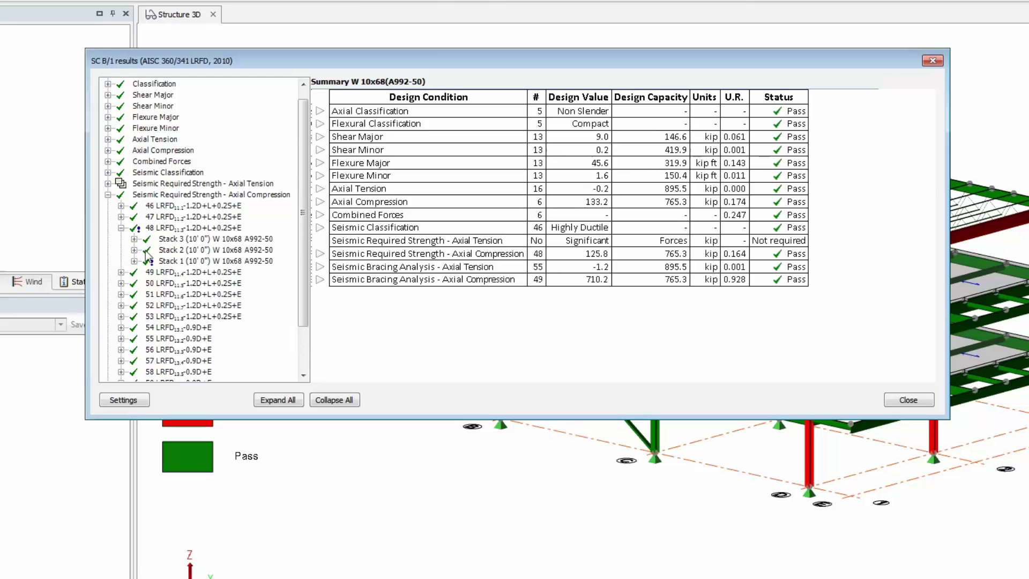
double_click(152, 262)
click(276, 400)
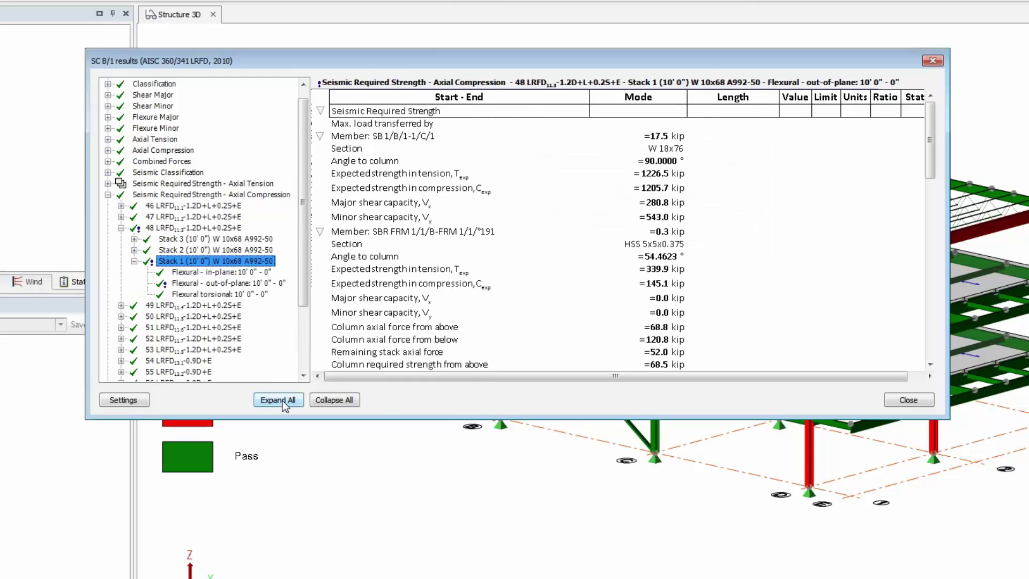
drag(927, 157, 914, 324)
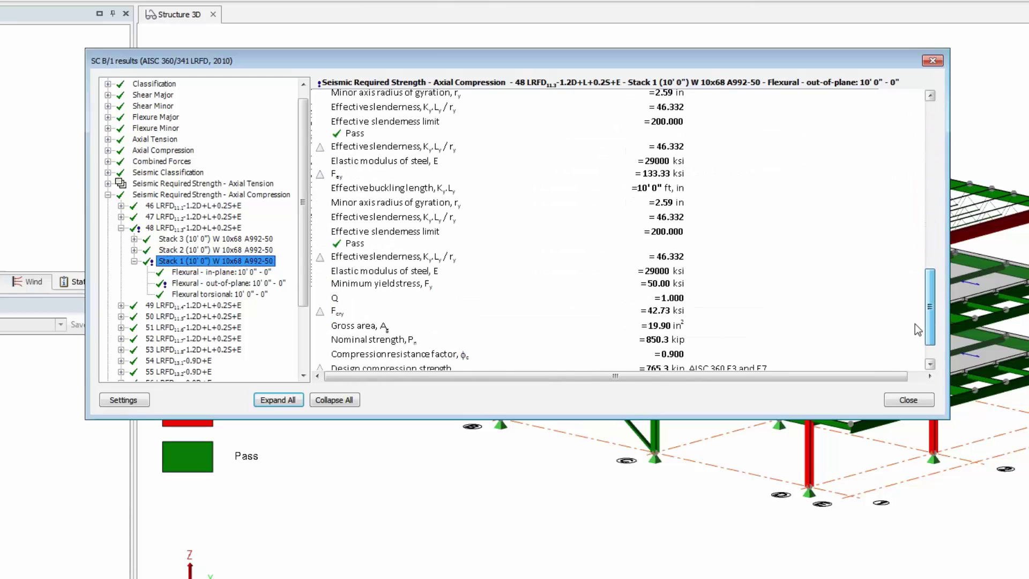
click(908, 399)
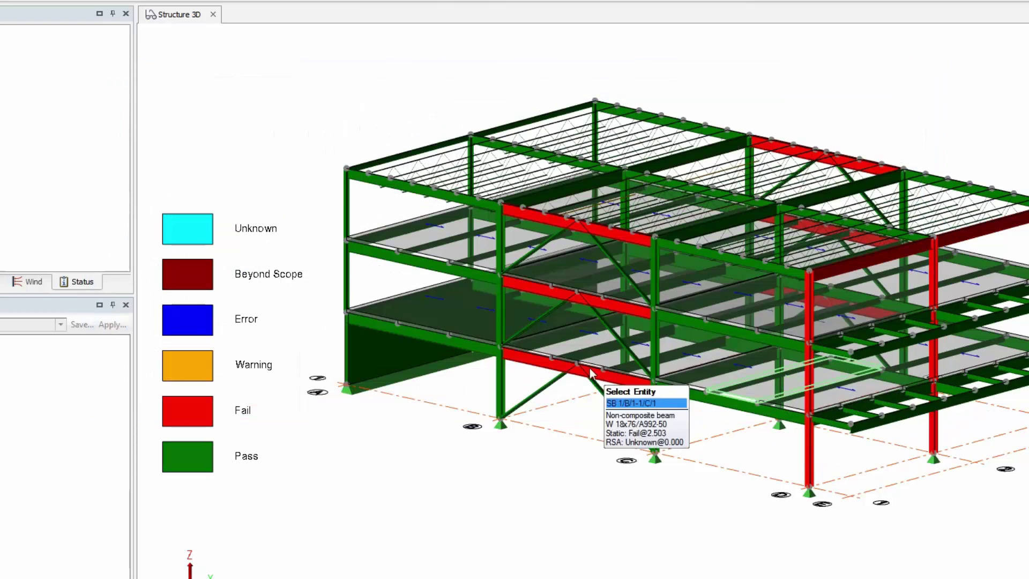
- Run a static member check on the first-floor braced-frame beam SB 1/B/1-1/C/1
right_click(601, 376)
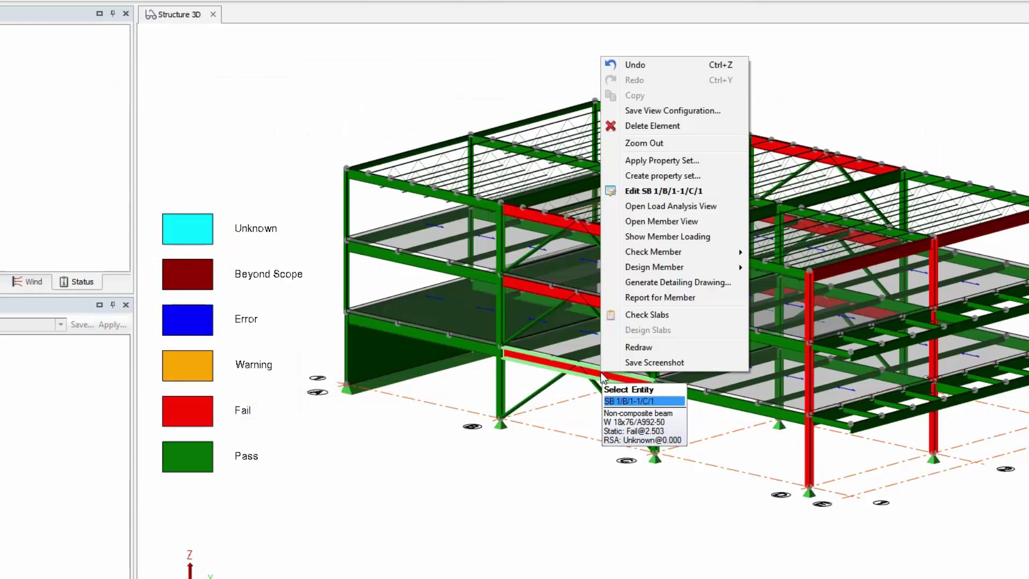
mouse_move(682, 252)
click(776, 254)
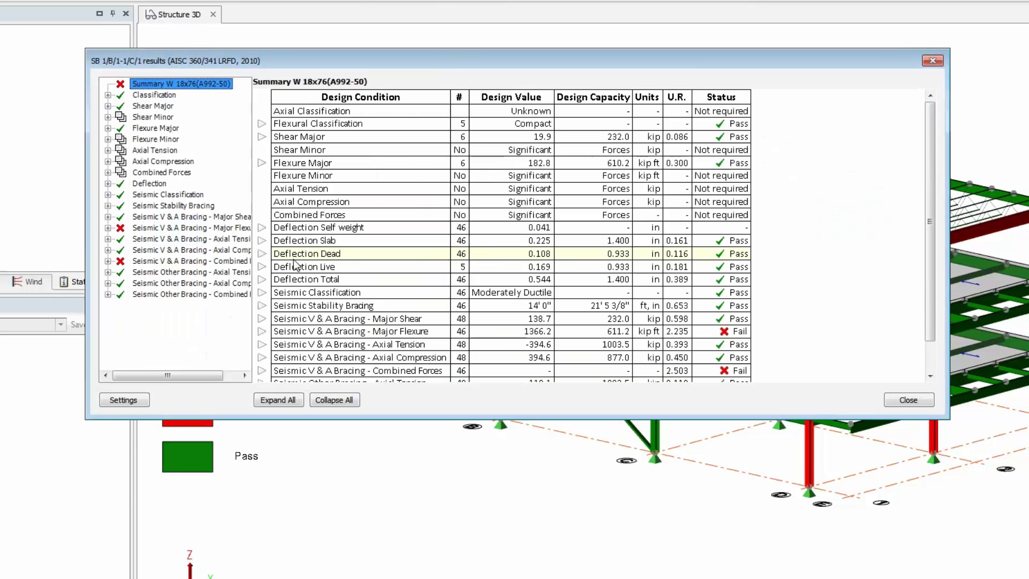
- Examine the beam's expanded Seismic V & A Bracing - Major Flexure calculation for combination 46, LTB Flange Top 9' 4" - 18' 8", and close the results
click(157, 230)
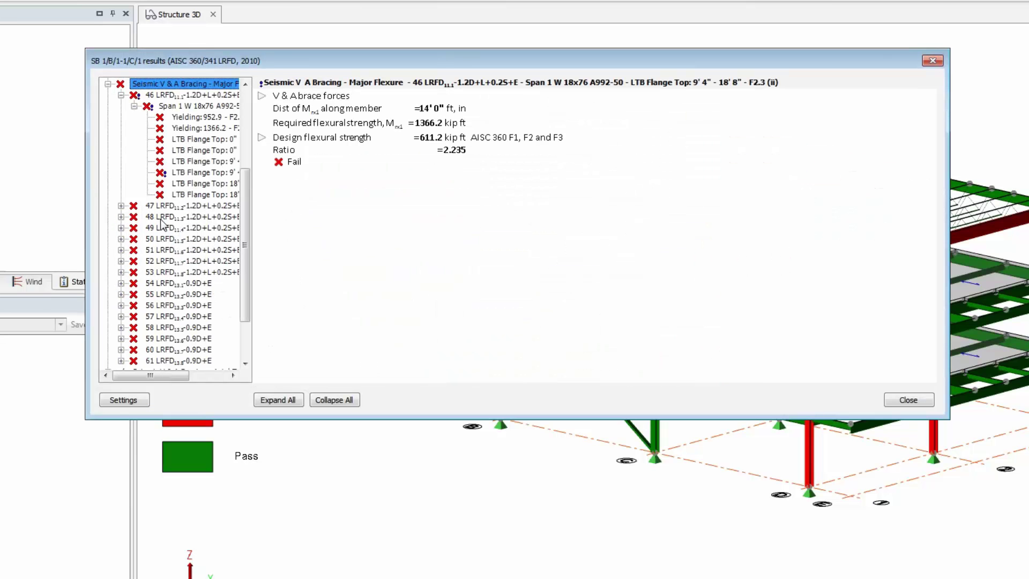
click(190, 172)
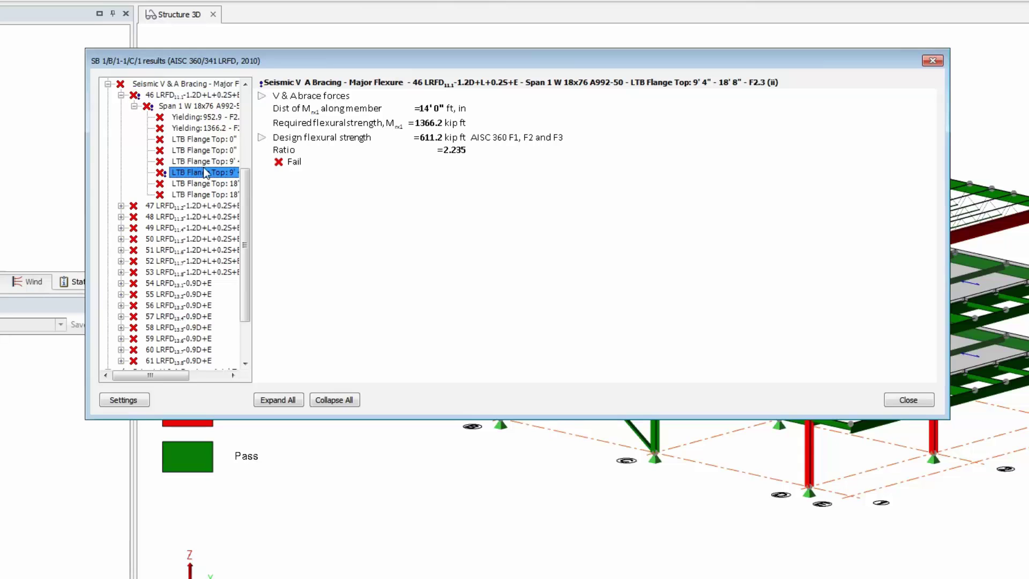
click(290, 404)
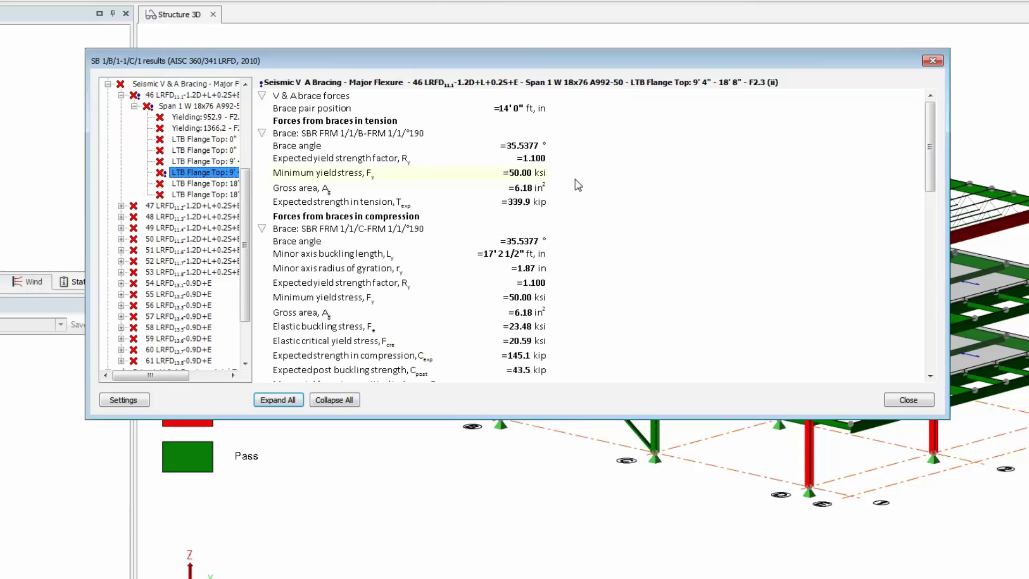
drag(929, 151, 938, 346)
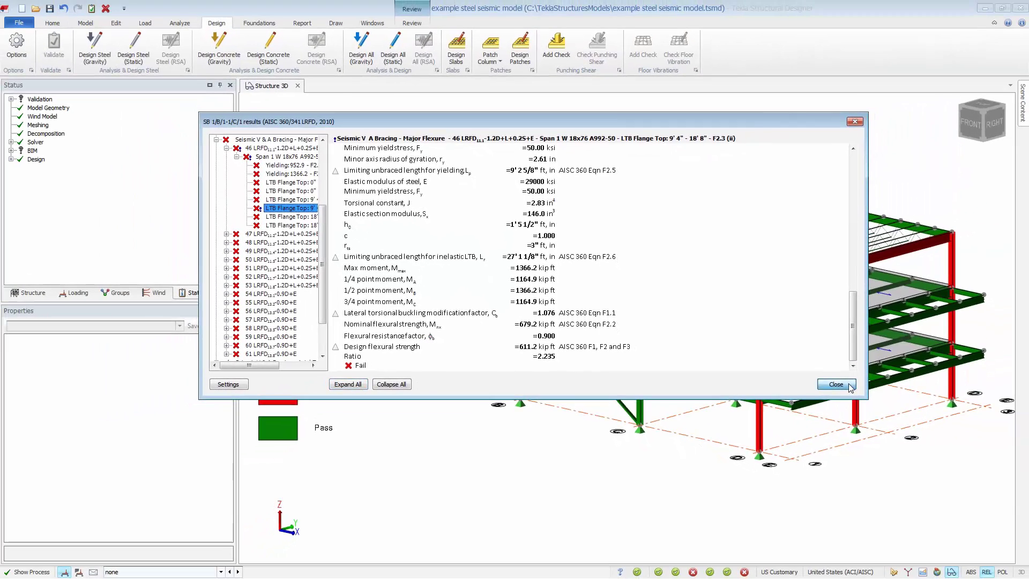
click(908, 400)
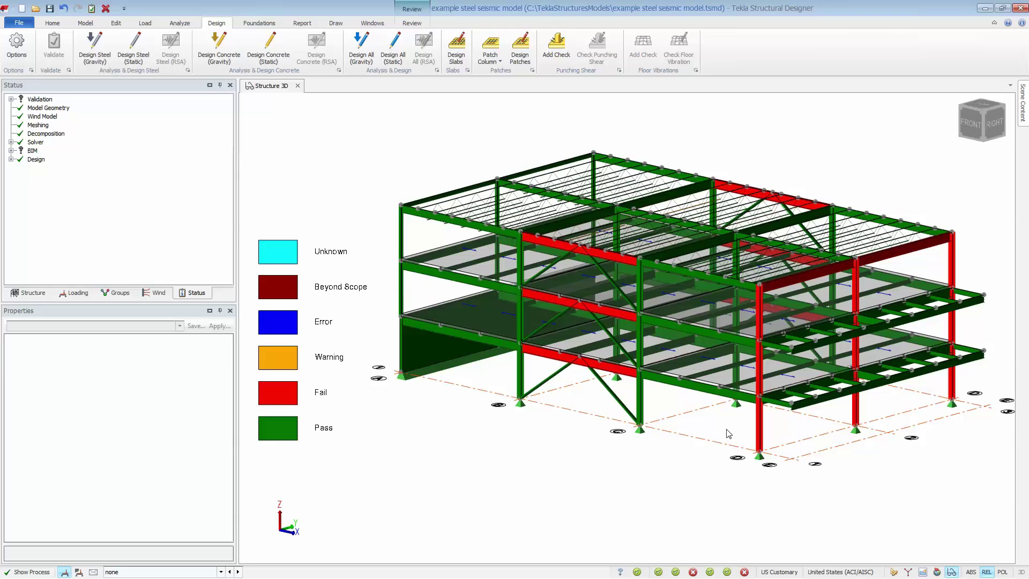